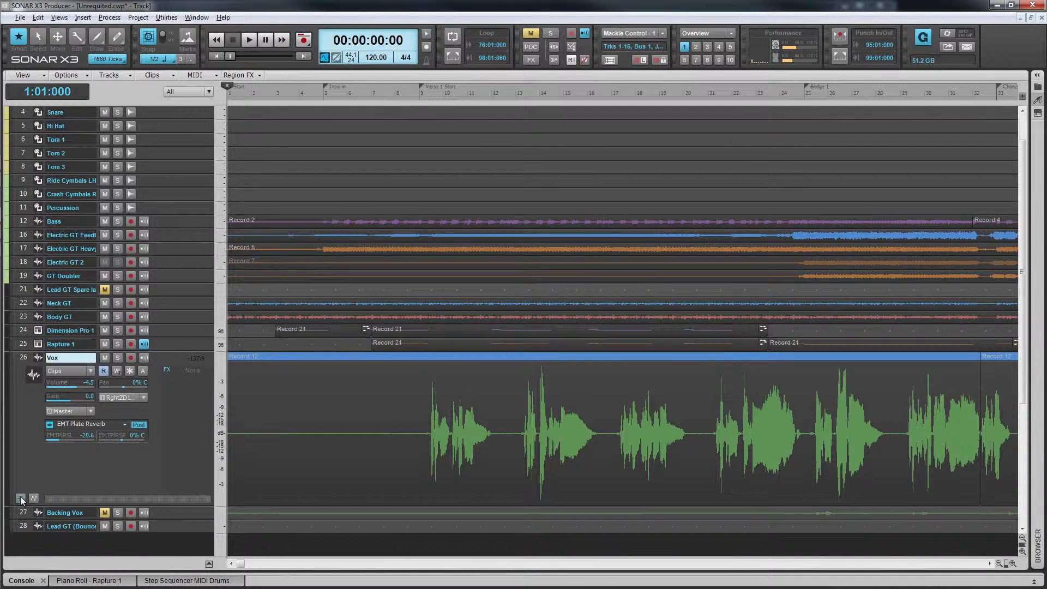
- Show the take lanes of the Vox track and bring lanes T8 to T6 into view
left_click(21, 498)
scroll(184, 382, "down", 3)
scroll(184, 385, "down", 3)
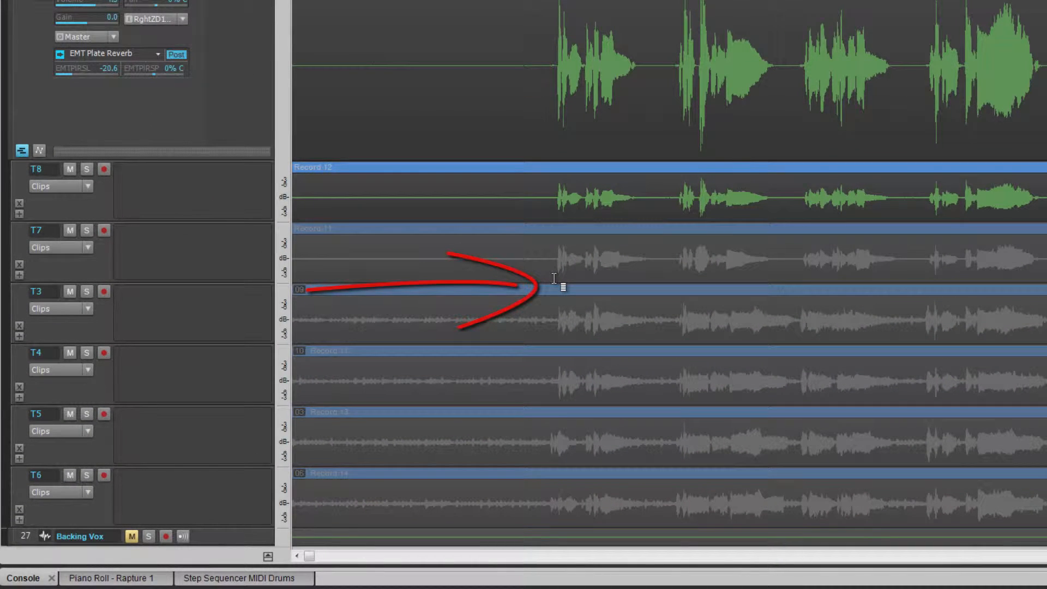
- Comp the Vox track using the first phrase from take T7, the third phrase from T3 and the fifth phrase from T5
left_click_drag(542, 273, 655, 276)
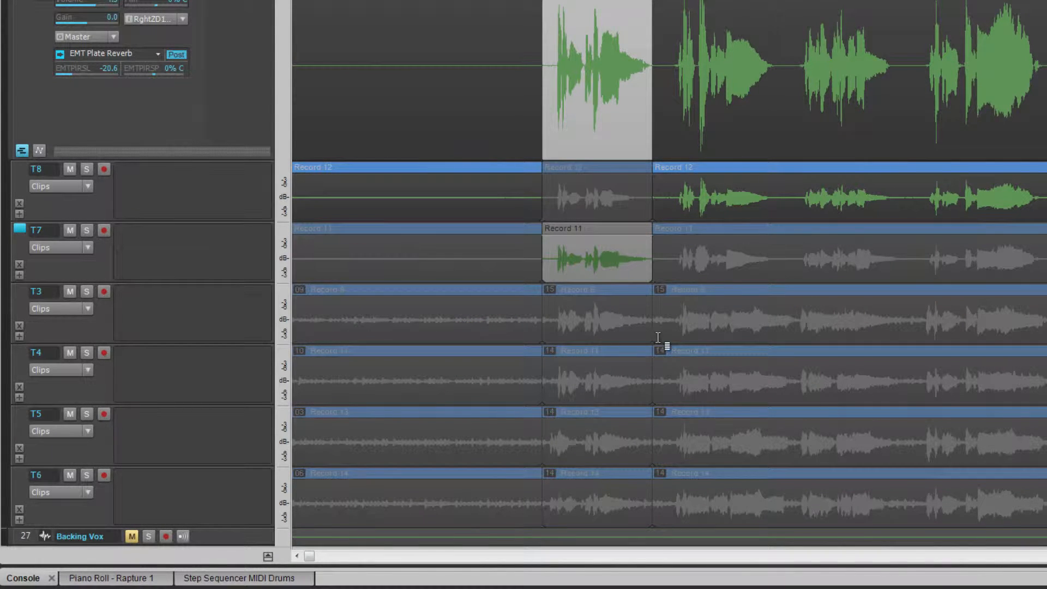
left_click_drag(795, 341, 918, 343)
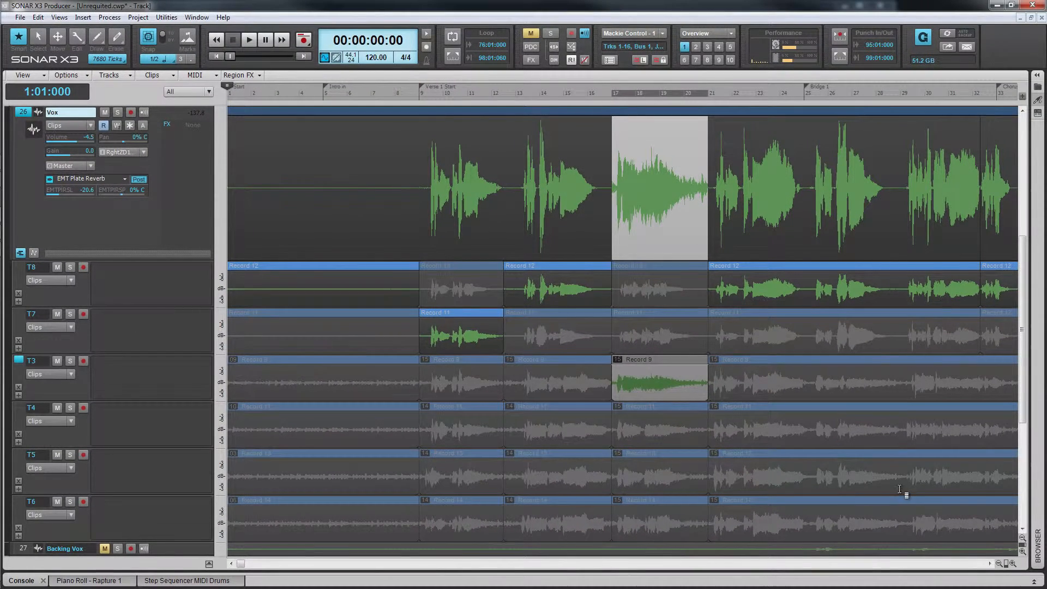
left_click_drag(891, 485, 818, 491)
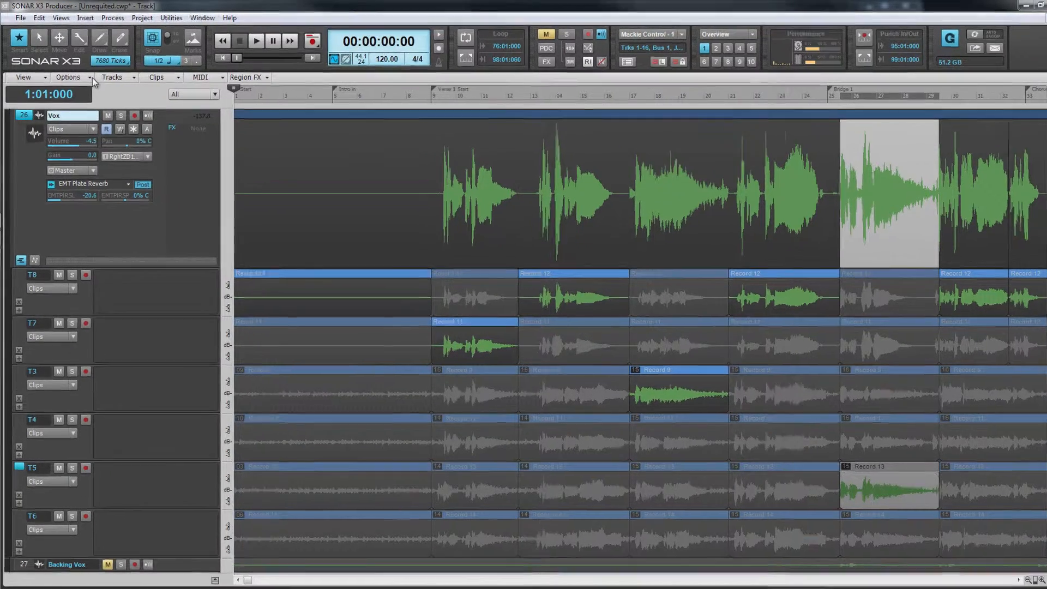
- Review the available default crossfade curve types without changing the selection
left_click(66, 74)
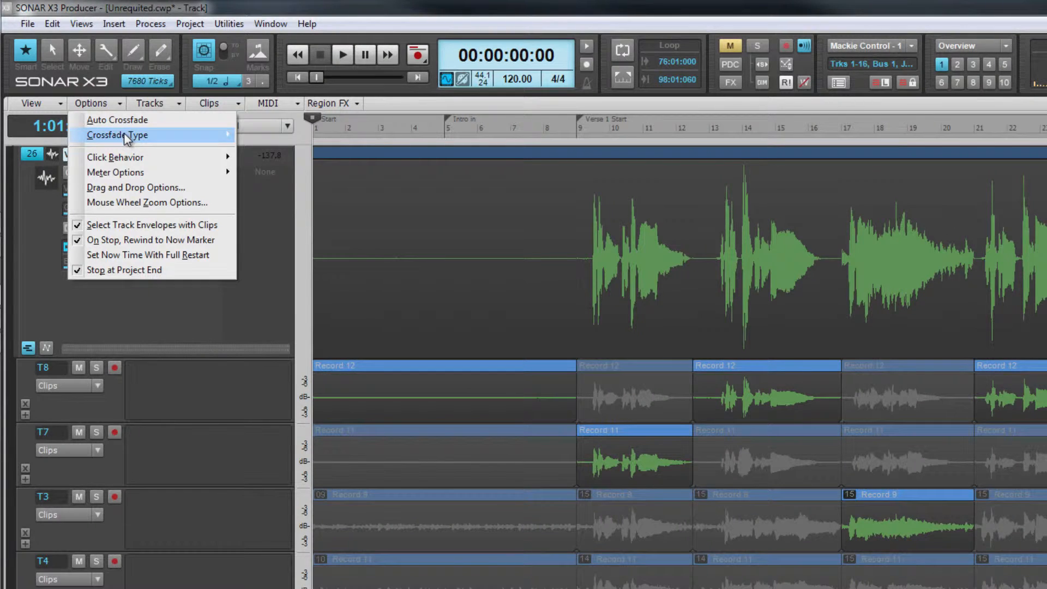
mouse_move(123, 135)
mouse_move(283, 166)
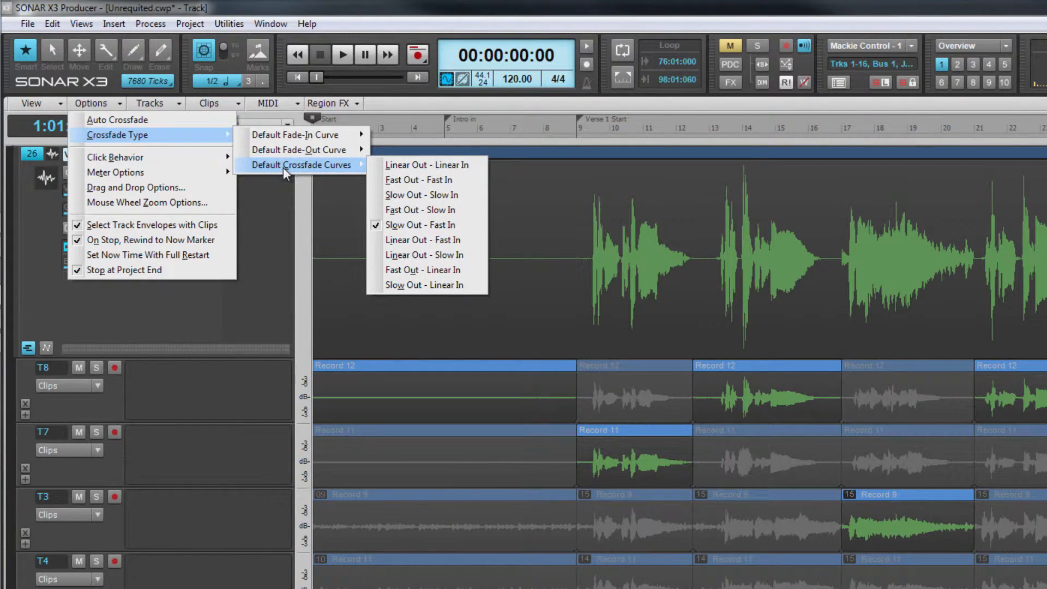
left_click(610, 107)
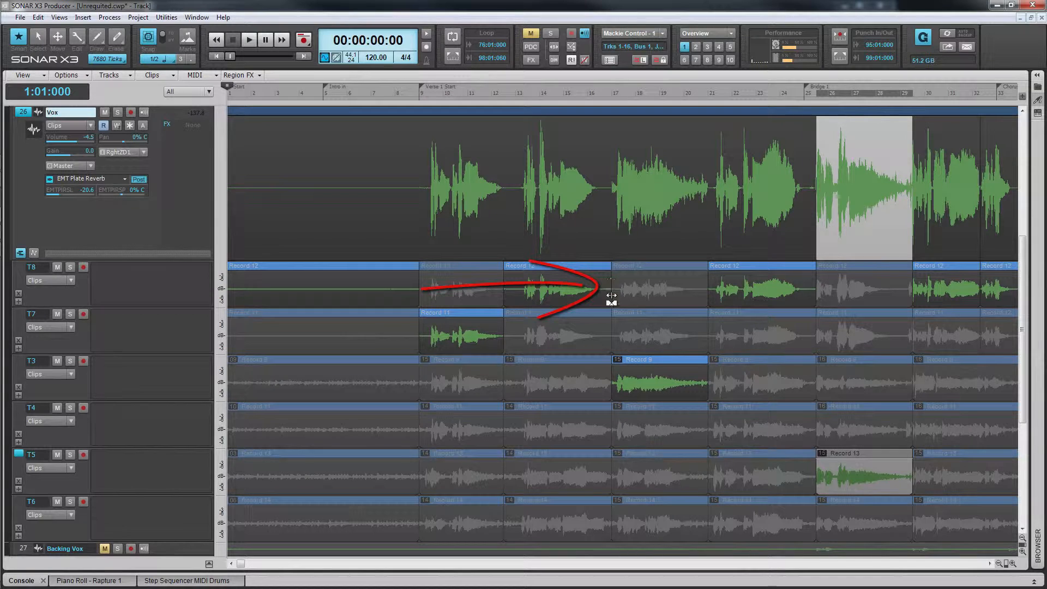
- Shift the split between the second and third vocal phrases slightly earlier, and comp the second phrase from take T3
mouse_move(608, 299)
left_mouse_down()
mouse_move(545, 301)
mouse_move(606, 300)
left_mouse_up()
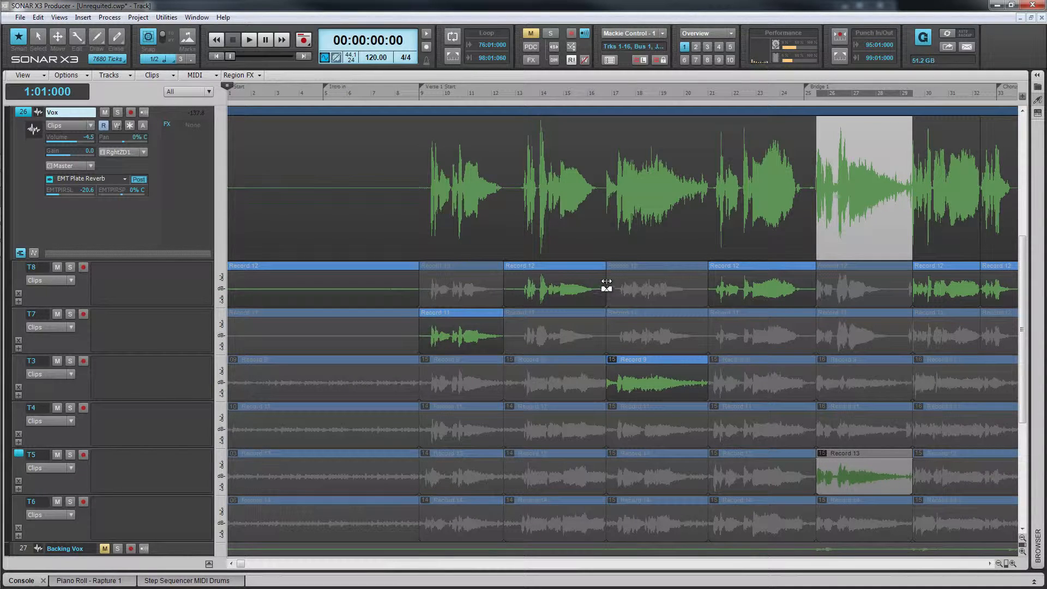
mouse_move(606, 285)
left_mouse_down()
mouse_move(601, 239)
mouse_move(596, 287)
left_mouse_up()
key("ctrl")
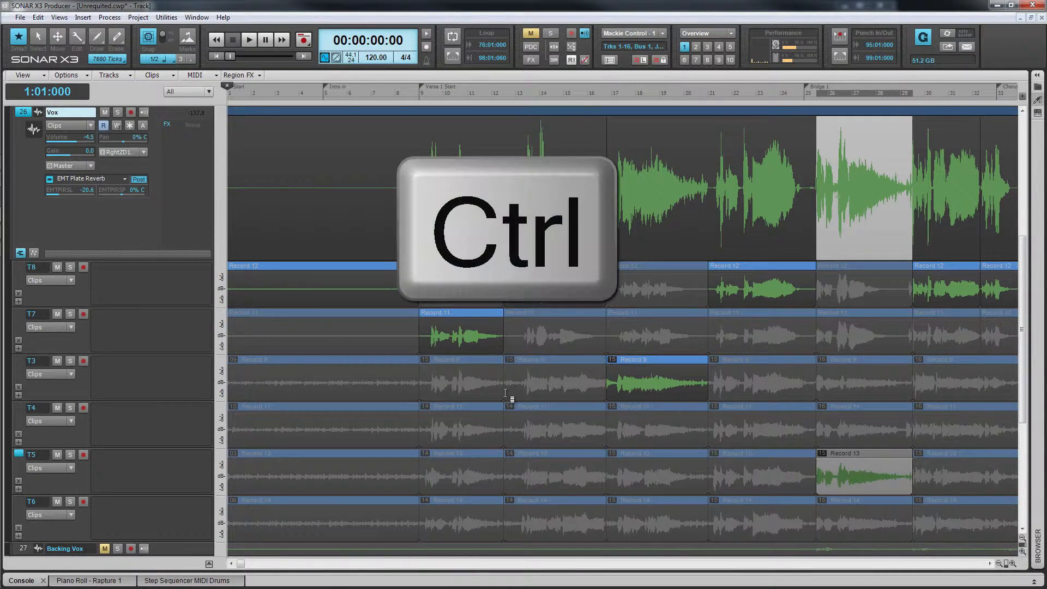
left_click_drag(507, 393, 607, 389)
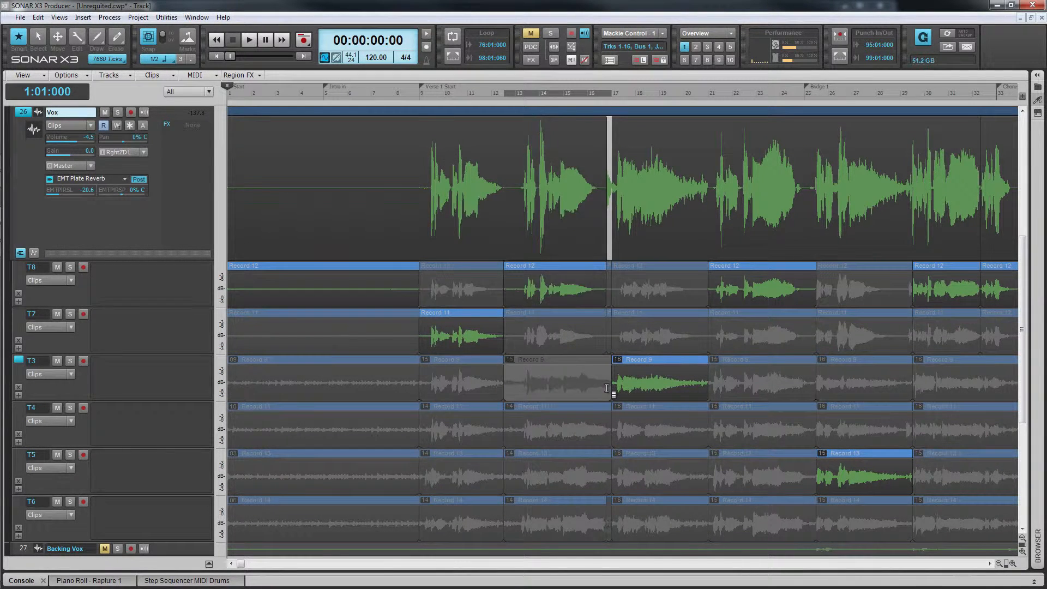
- Try comping bars 13 to 20 from takes T7 through T6 simultaneously, and undo that comp
left_click_drag(518, 332, 696, 485)
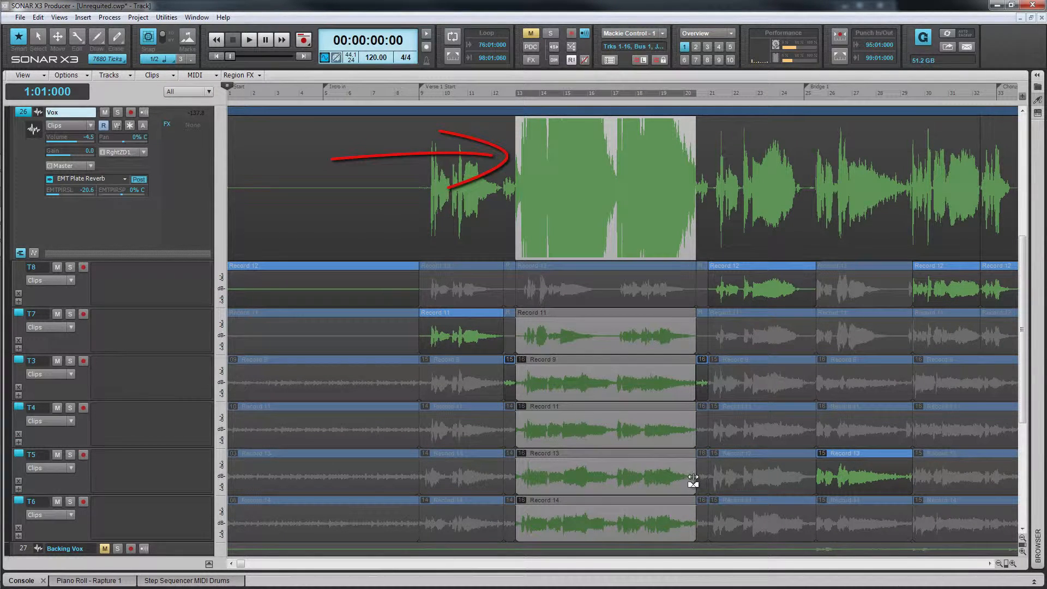
key("ctrl+z")
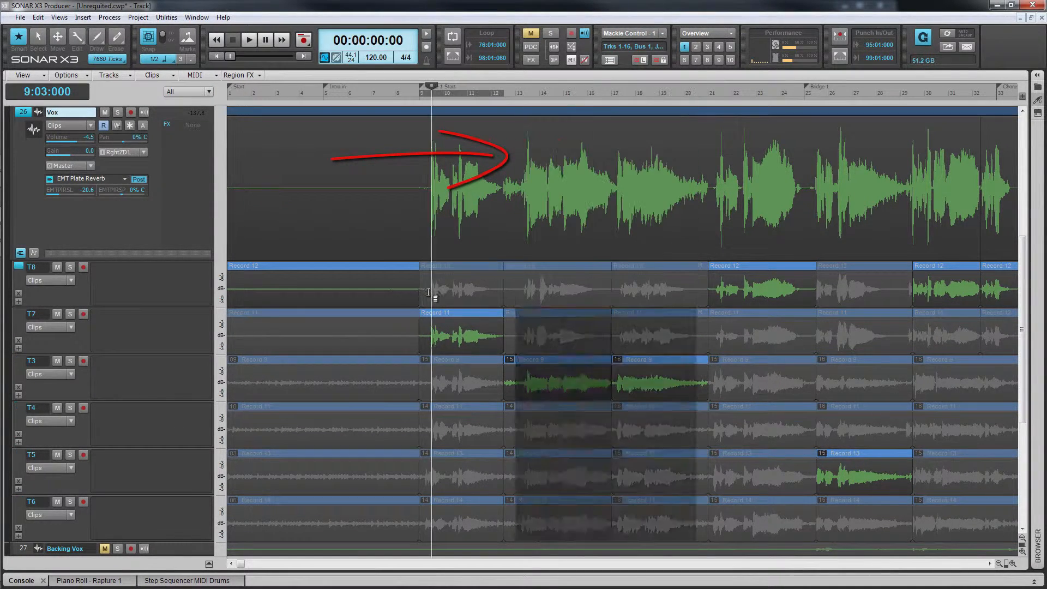
- Comp the first phrase from take T8, and loop the second phrase while stepping upward through its takes to compare them
left_click(429, 295)
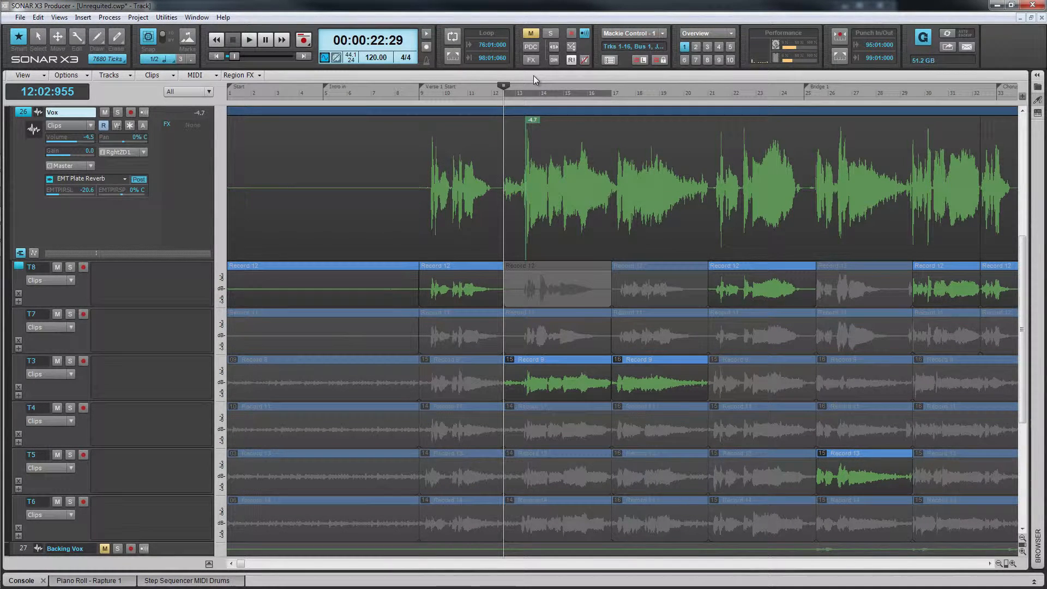
key("shift+space")
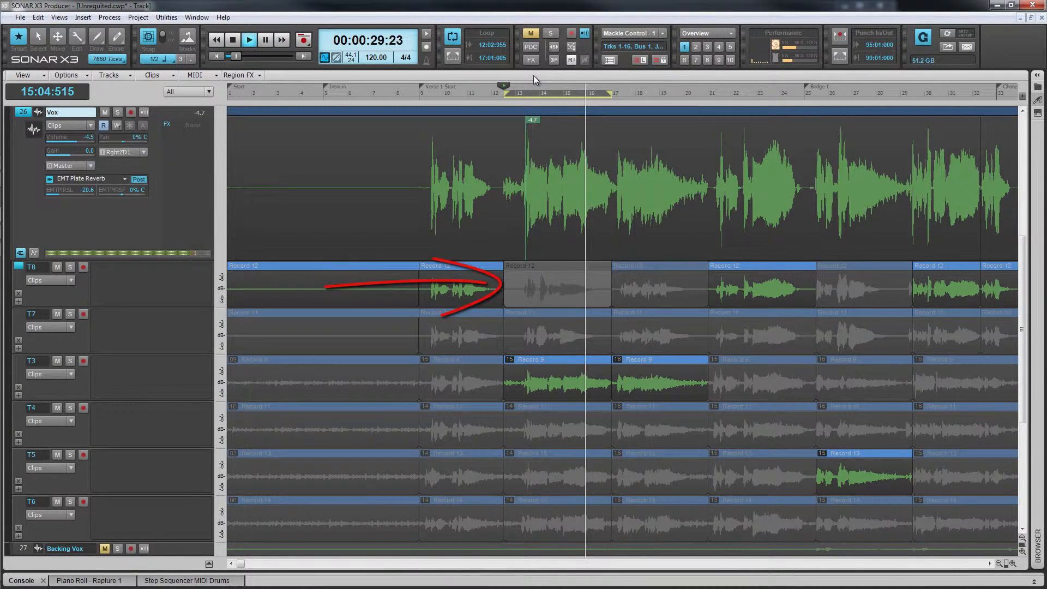
key("Up")
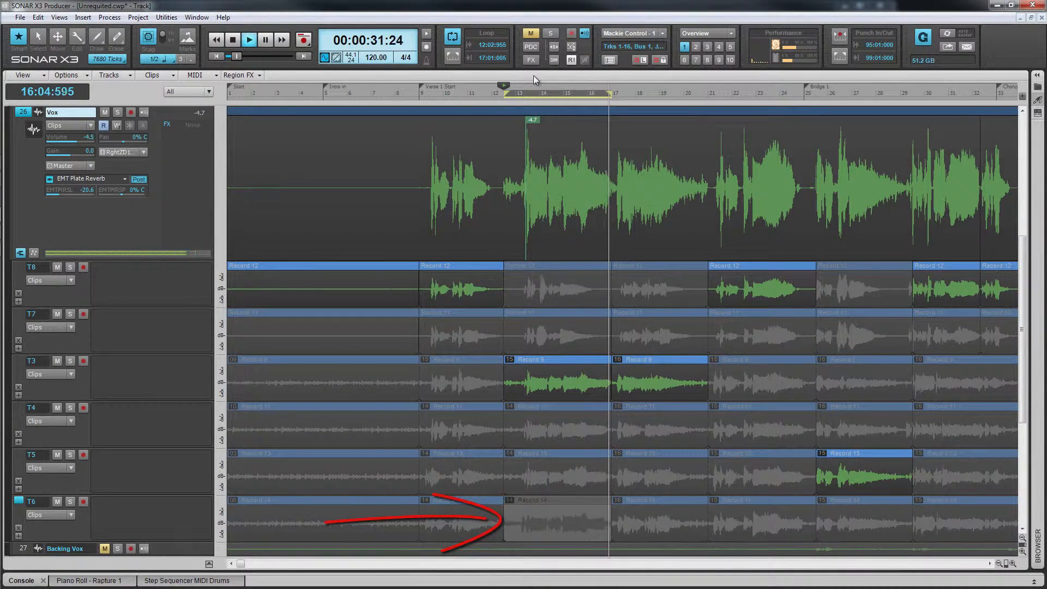
key("Up")
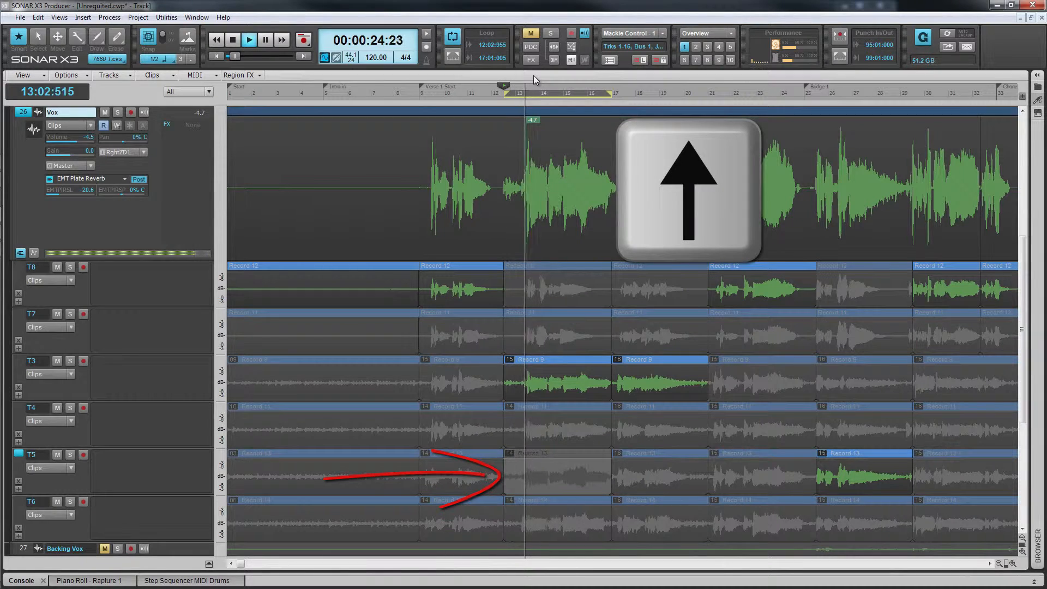
key("Up")
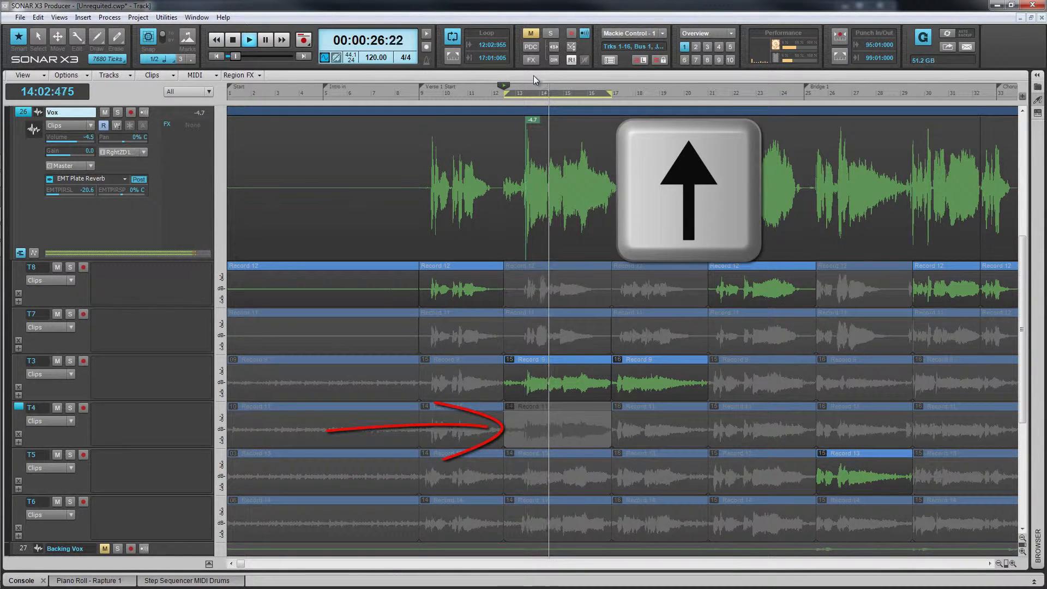
key("Up")
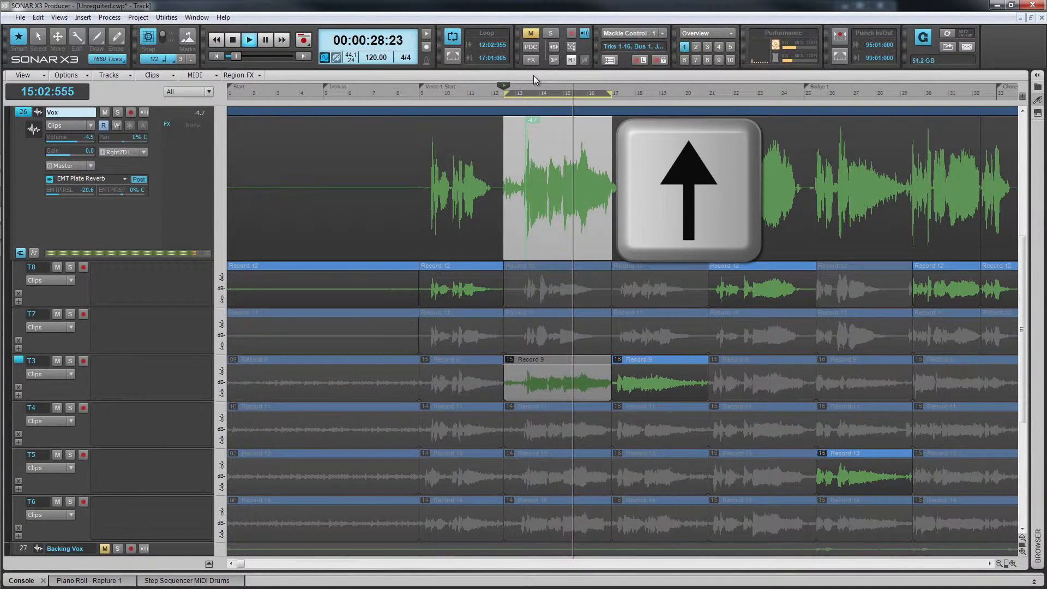
key("Up")
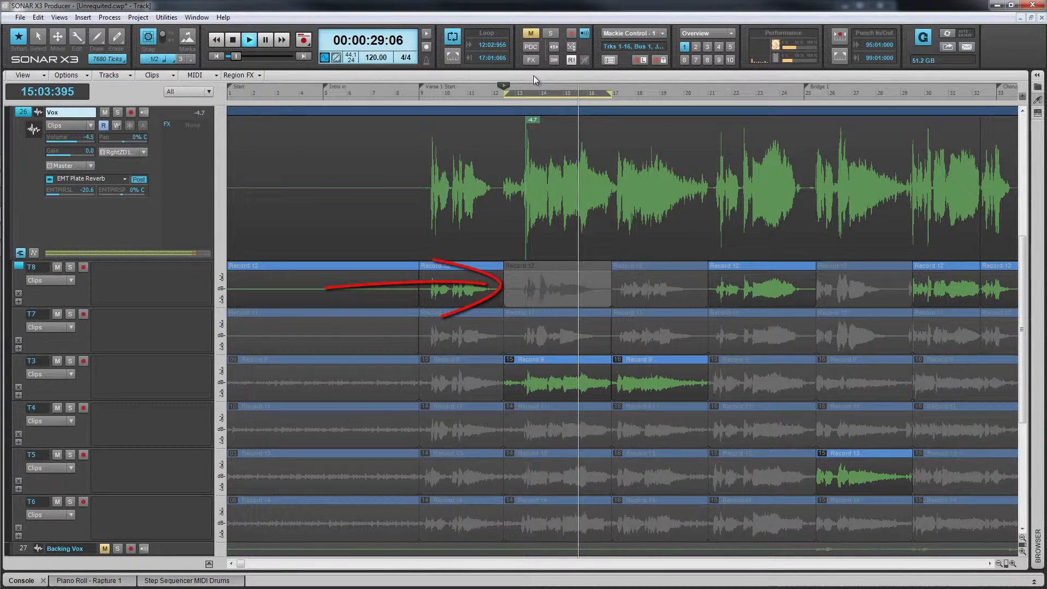
key("Up")
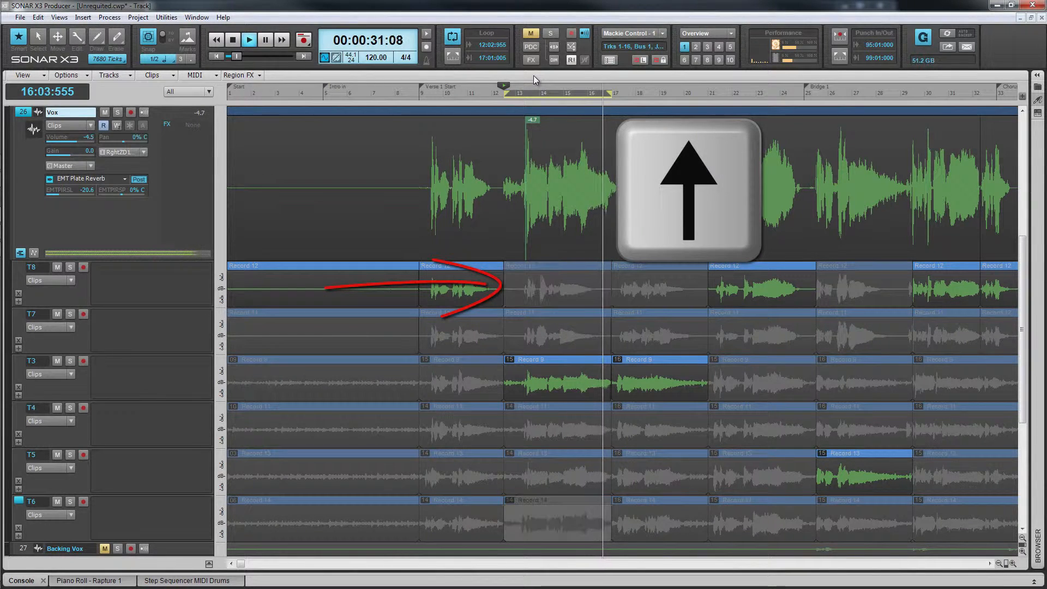
key("Up")
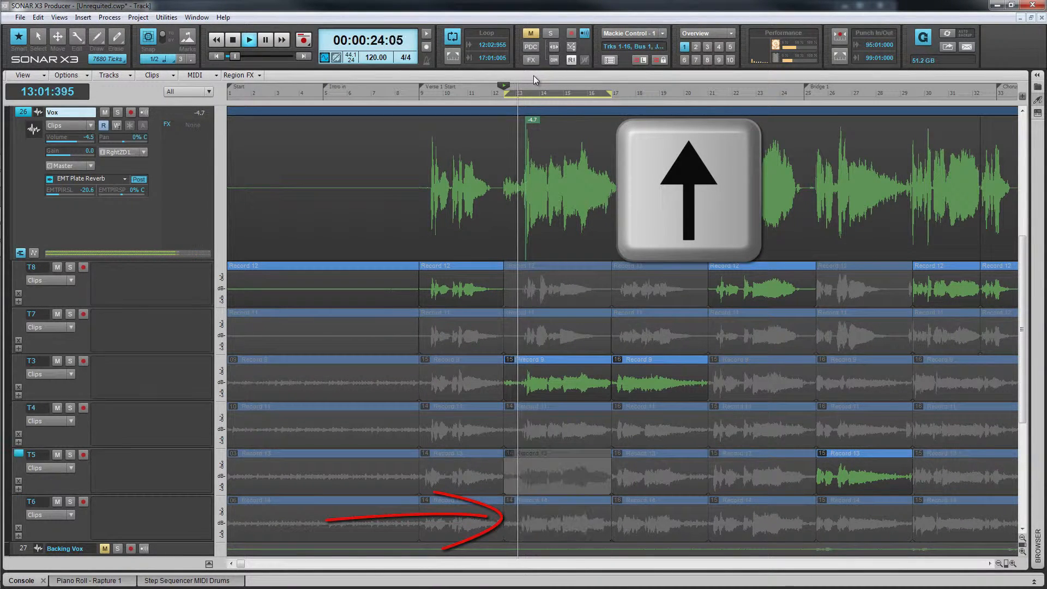
key("Up")
key("Up")
key("Up")
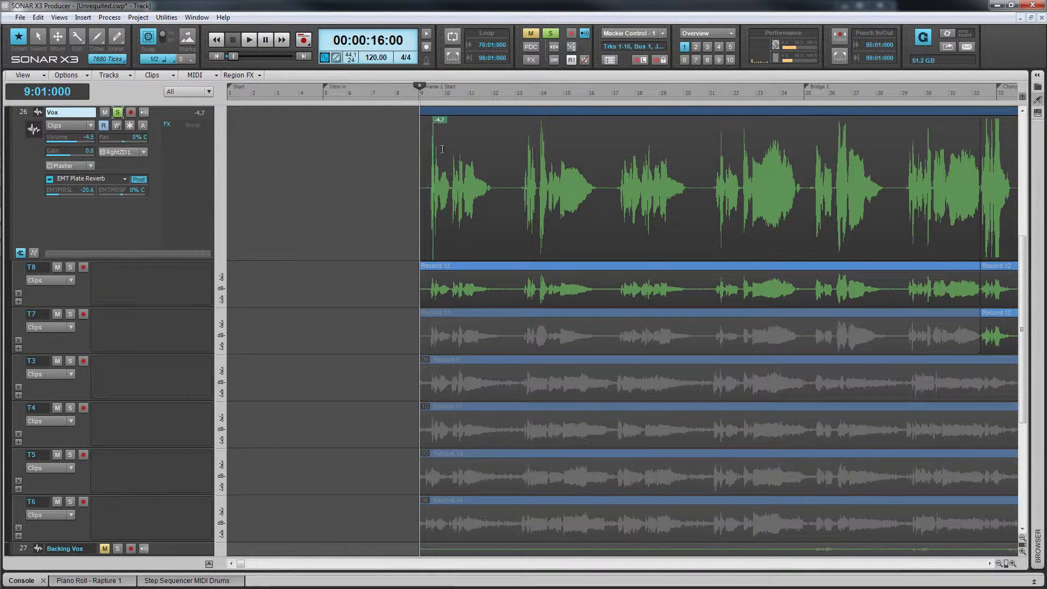
- Play the Vox track from measure 9 while switching to take T7, stop playback and make take T3 active
key("space")
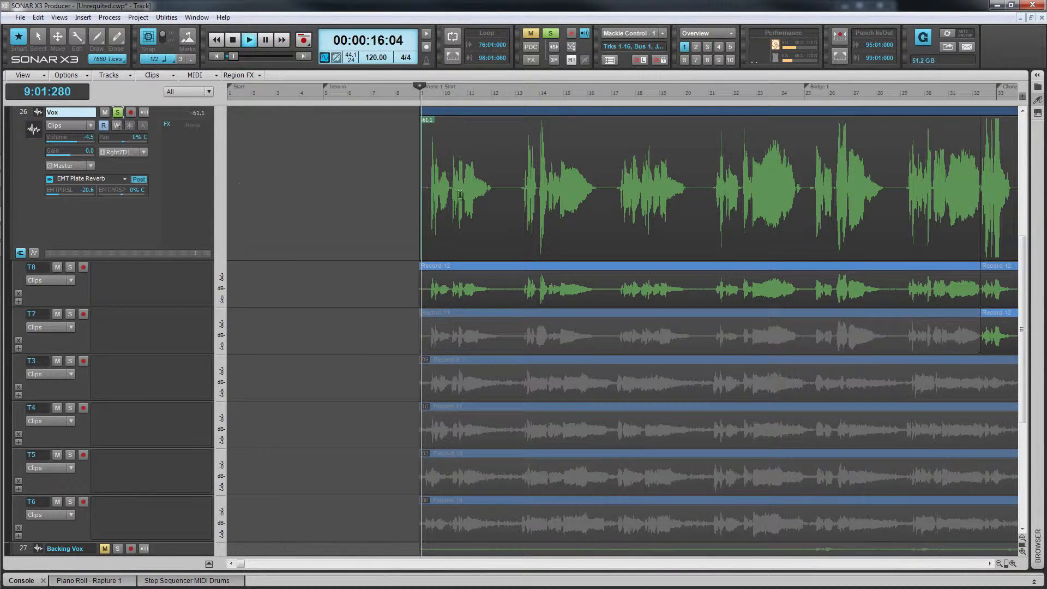
left_click(512, 344)
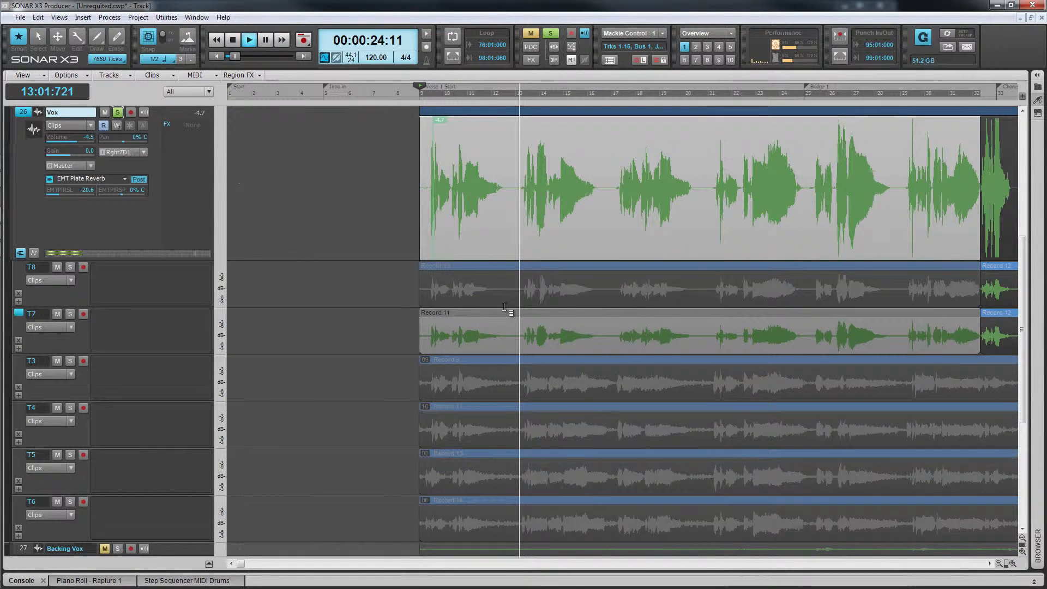
key("space")
left_click(508, 394)
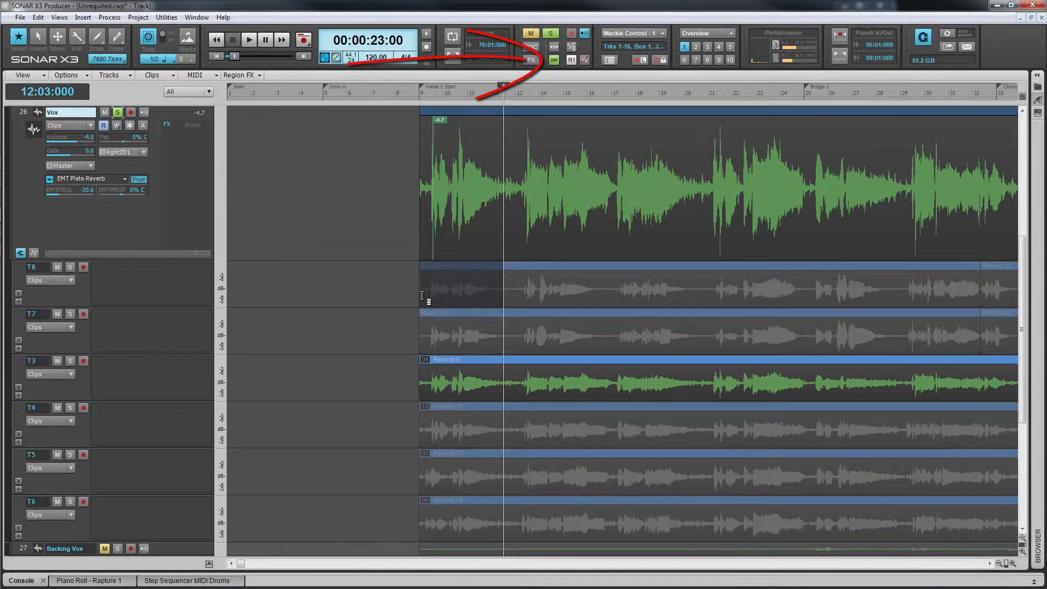
- Comp the verse from take T8 phrase by phrase, splitting all lanes into six phrases between bars 9 and 33
left_click(463, 292)
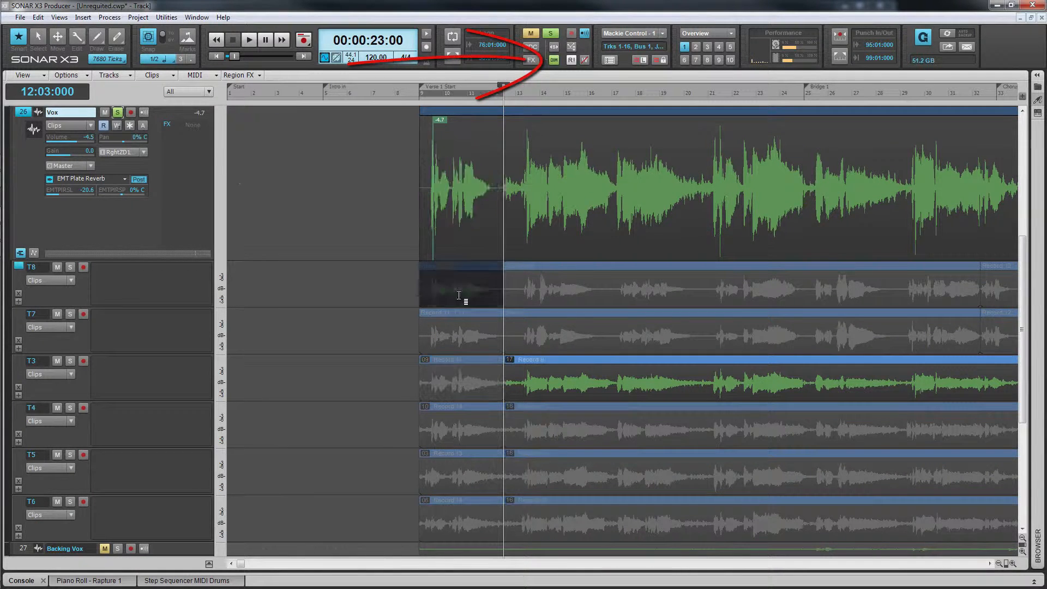
left_click(507, 302)
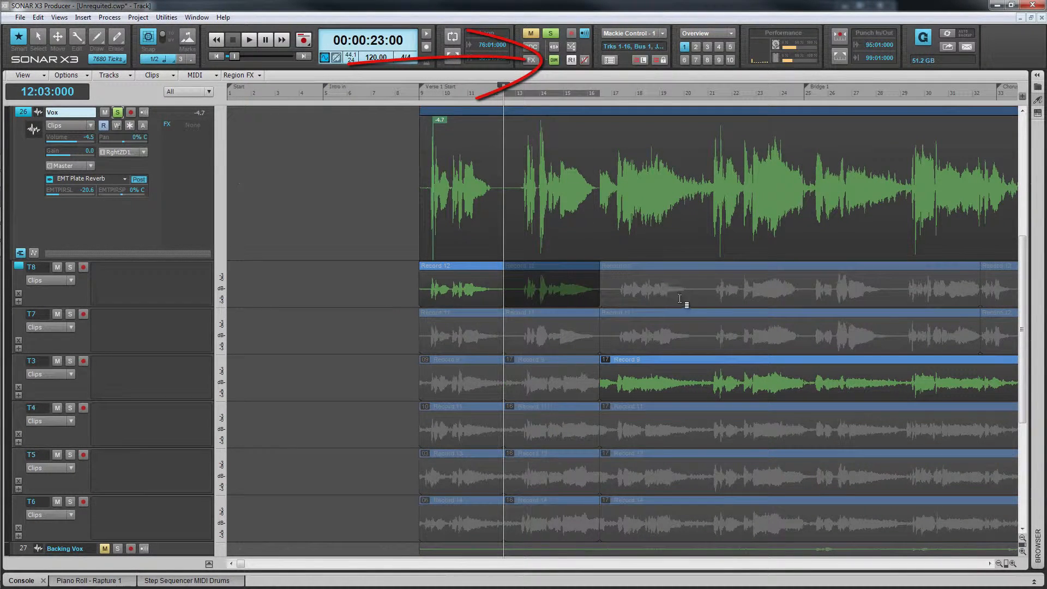
left_click(603, 297)
left_click_drag(803, 297, 711, 300)
mouse_move(888, 292)
left_mouse_down()
mouse_move(813, 293)
mouse_move(908, 294)
left_mouse_up()
left_click_drag(1014, 297, 891, 303)
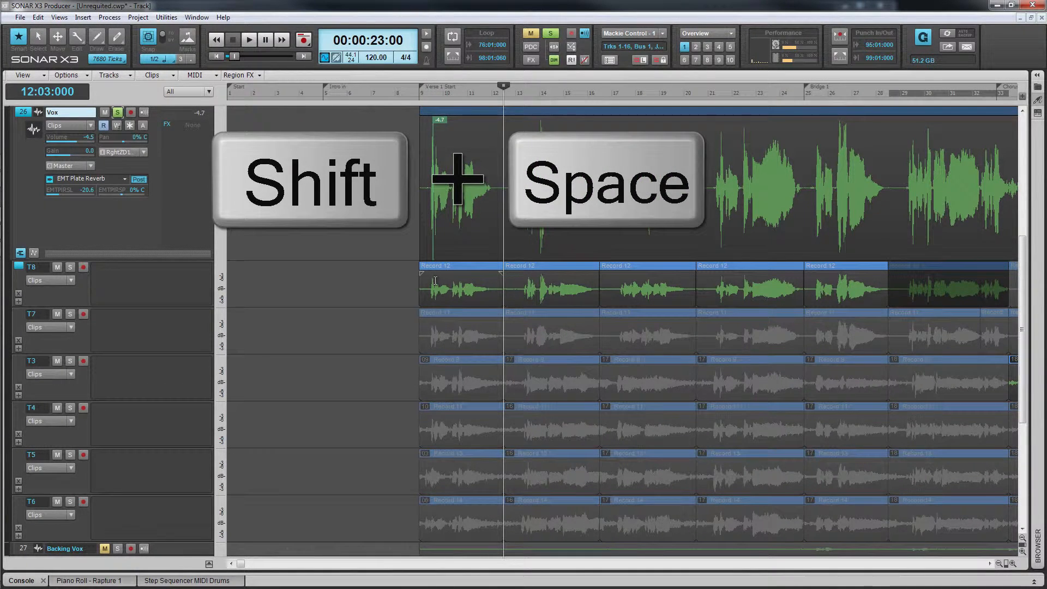
- Loop the first phrase, step down through its takes to T3, and promote T3 into the comp, advancing to the second phrase
left_click(447, 284)
key("shift+space")
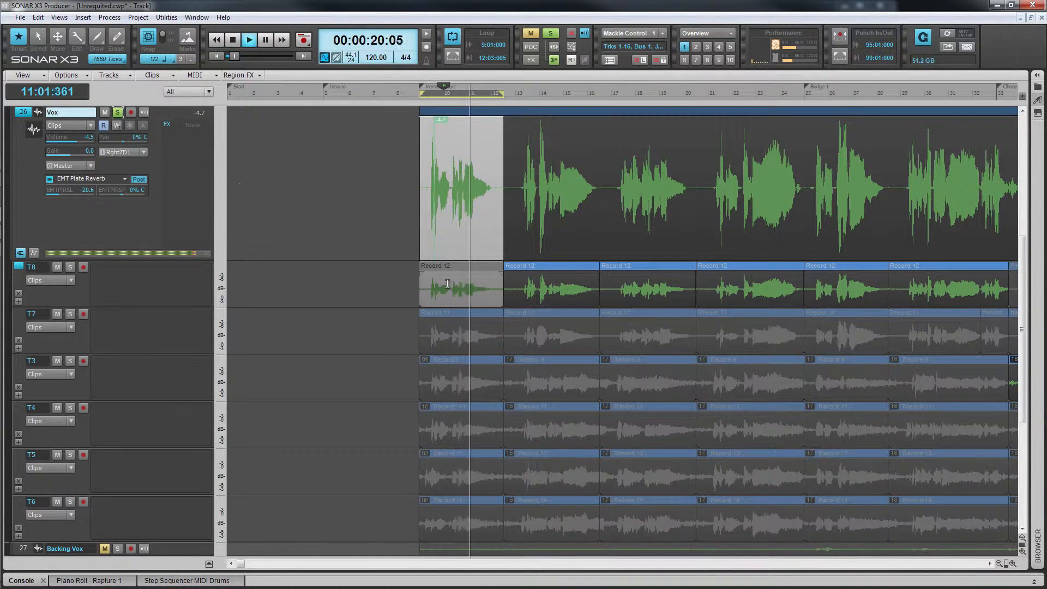
key("Down")
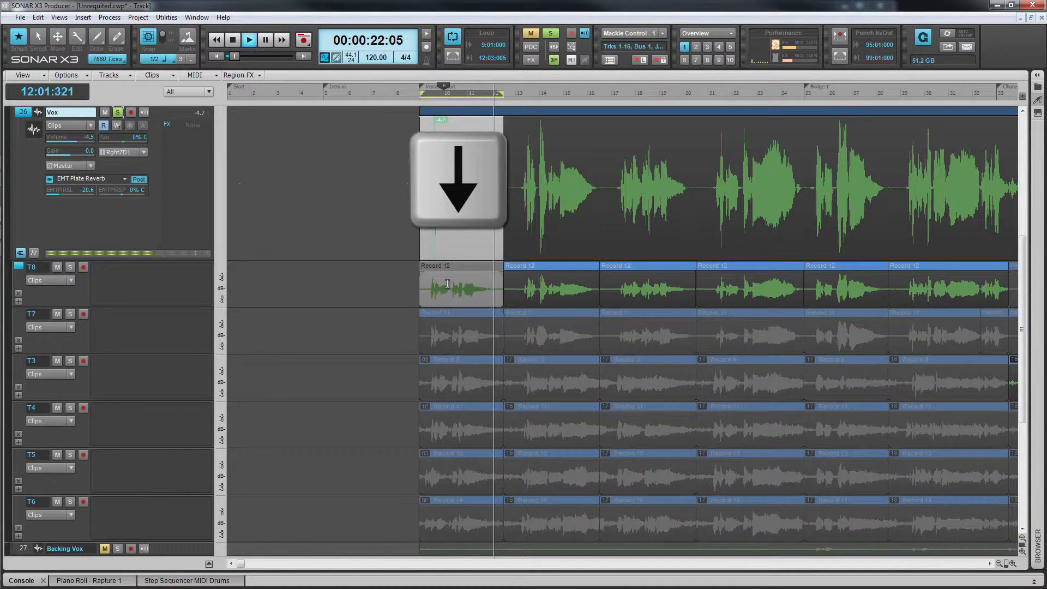
key("Down")
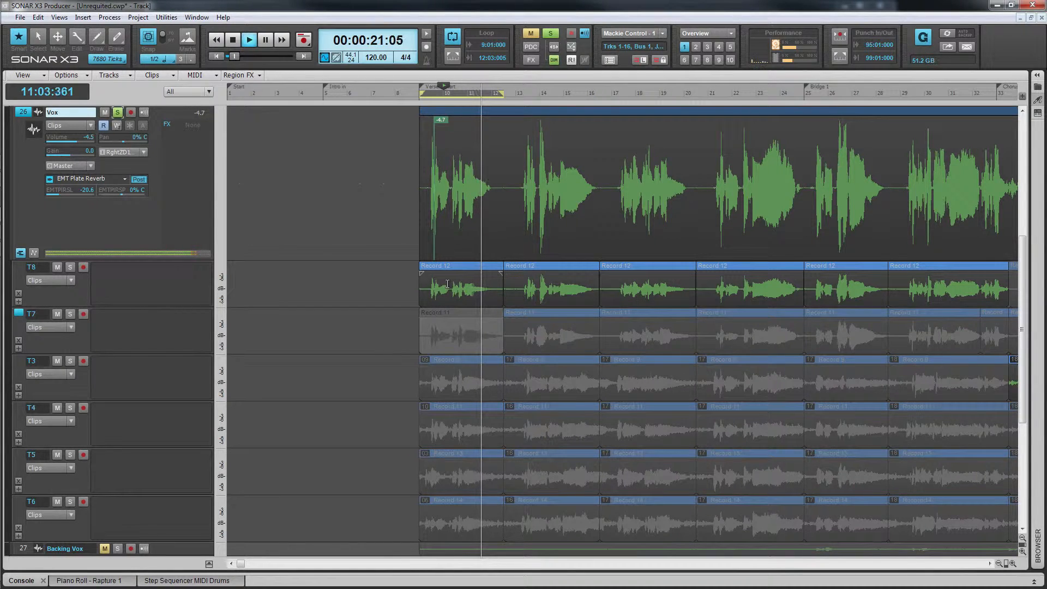
key("Down")
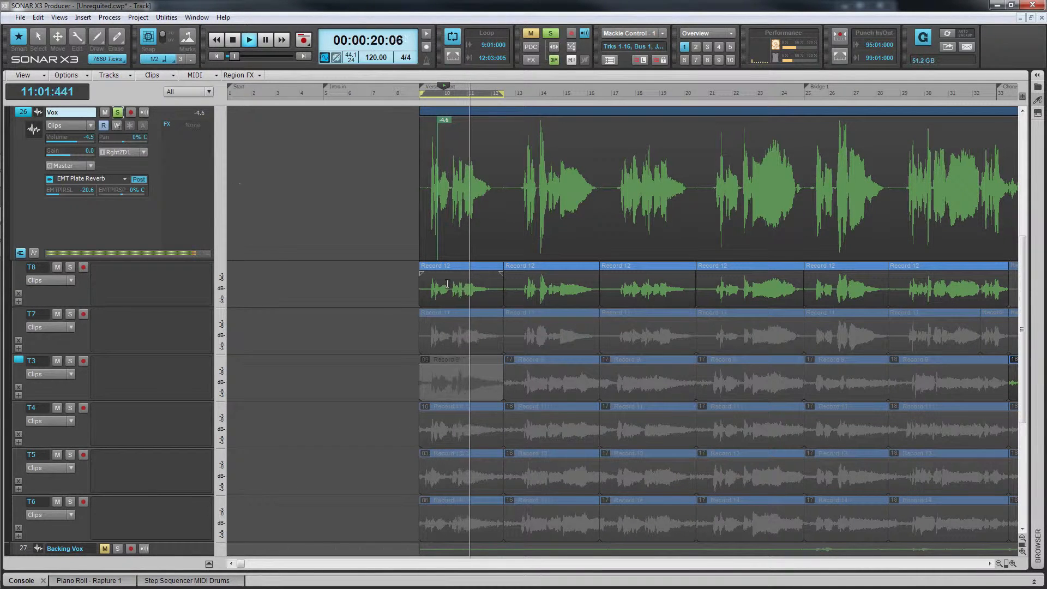
key("Return")
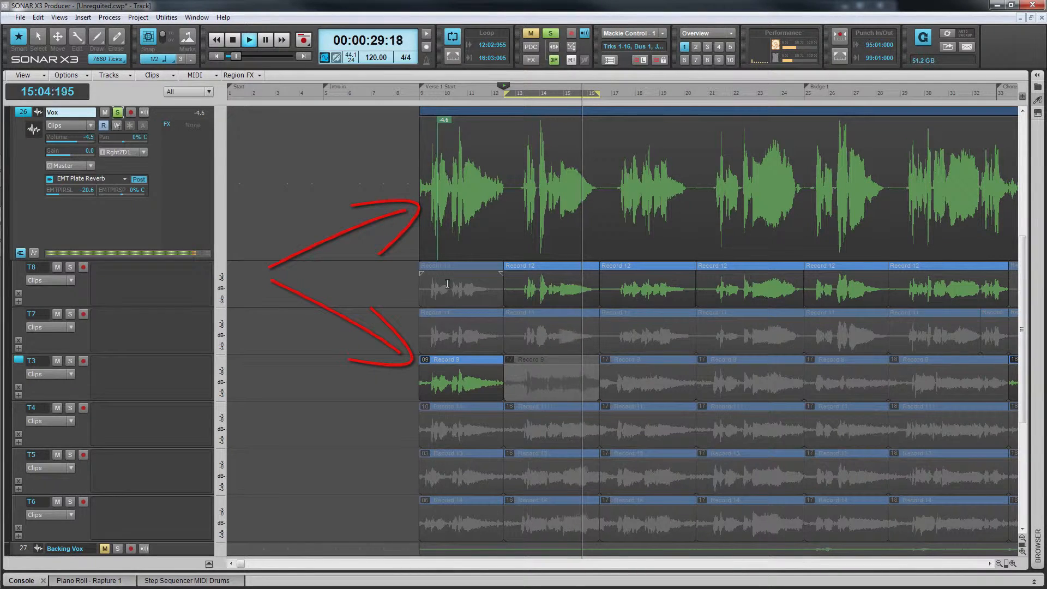
- Compare takes T7 and T8 for the looped second phrase, promote T7 into the comp, and advance to the third phrase
key("alt+Up")
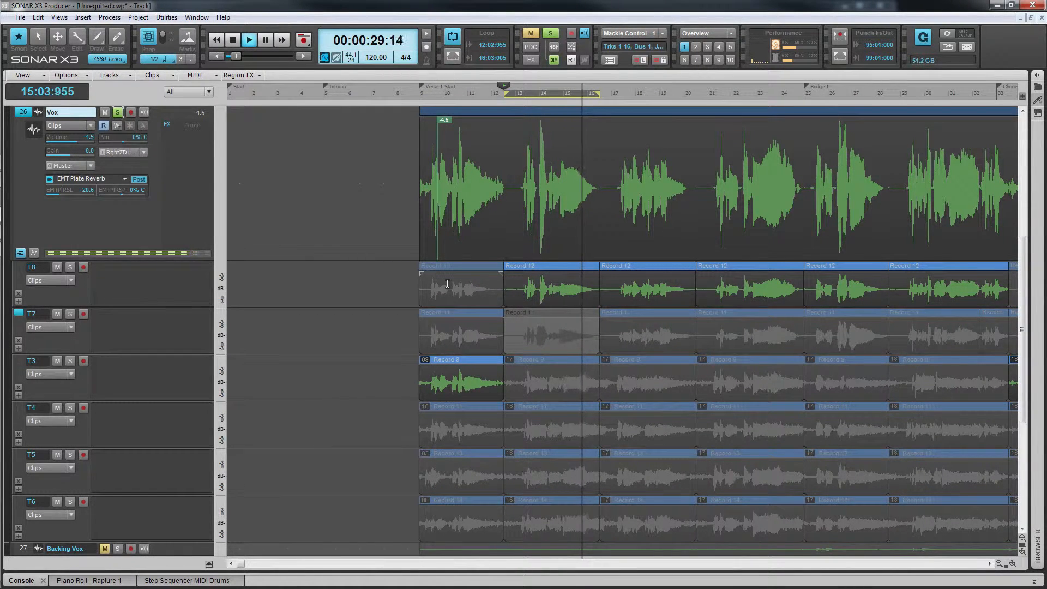
key("Up")
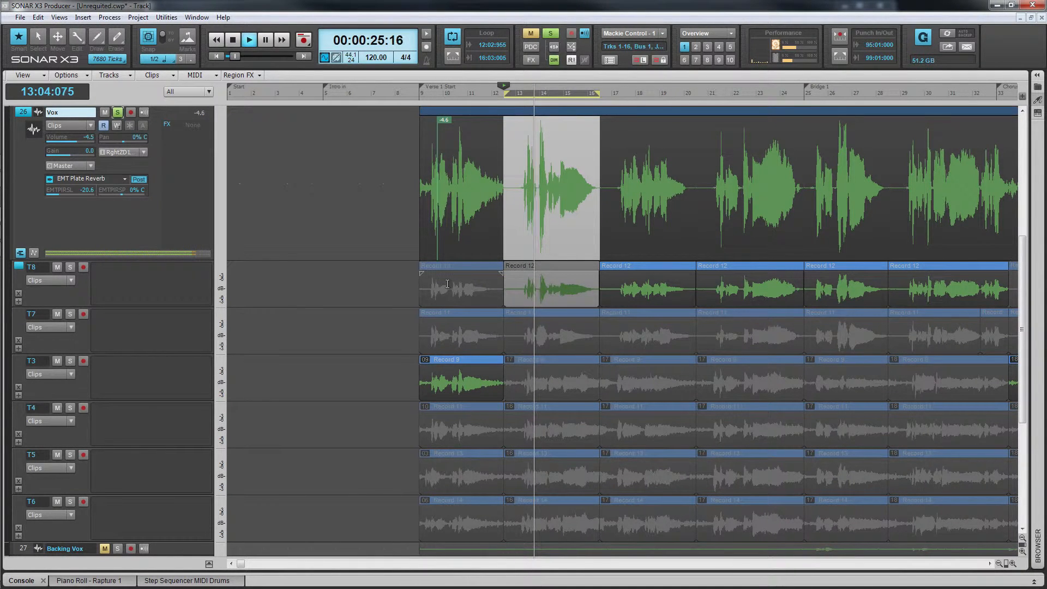
key("Right")
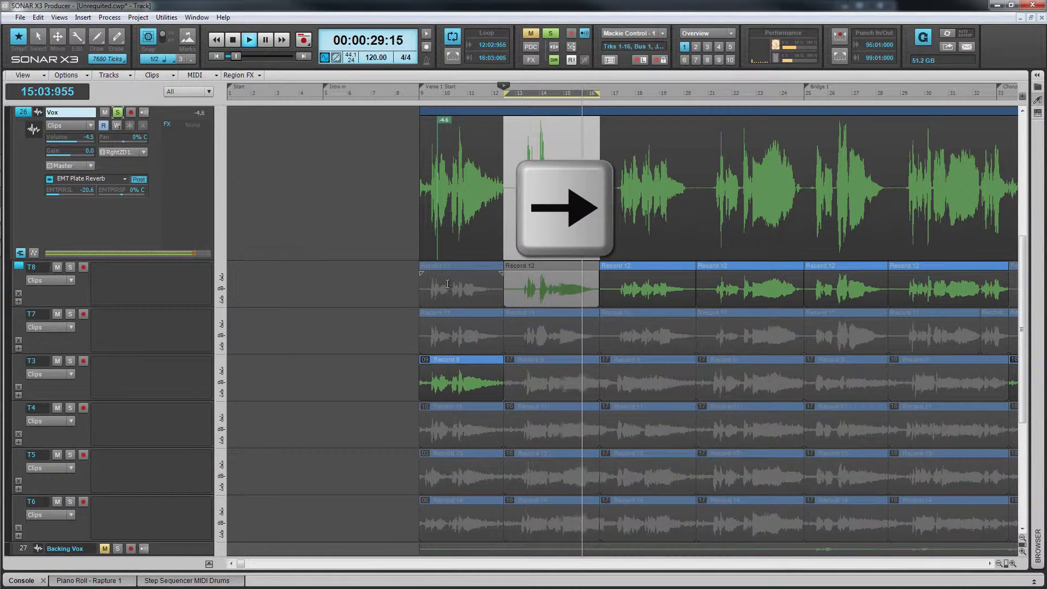
key("Down")
key("Right")
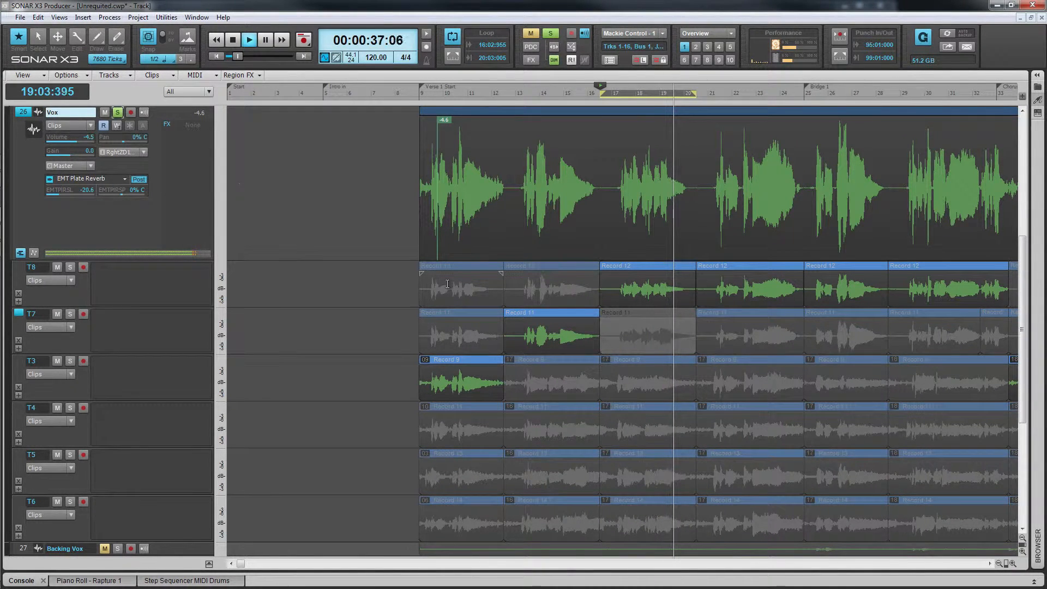
- Audition take T8 and the takes below it for the third phrase, keep T8 in the comp, and advance to the fourth phrase
key("Up")
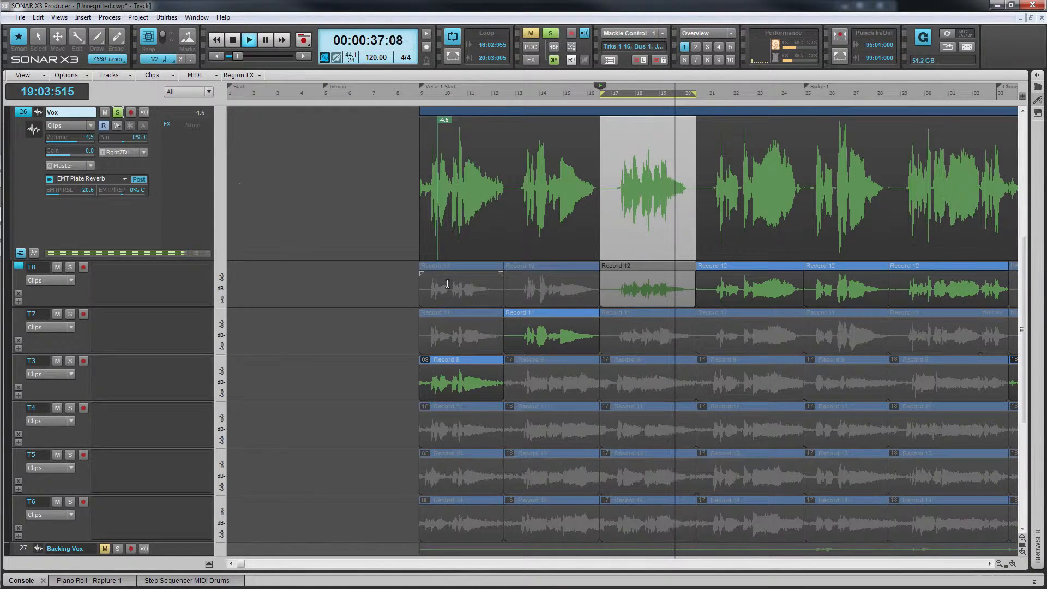
key("Down")
key("Down")
key("Down")
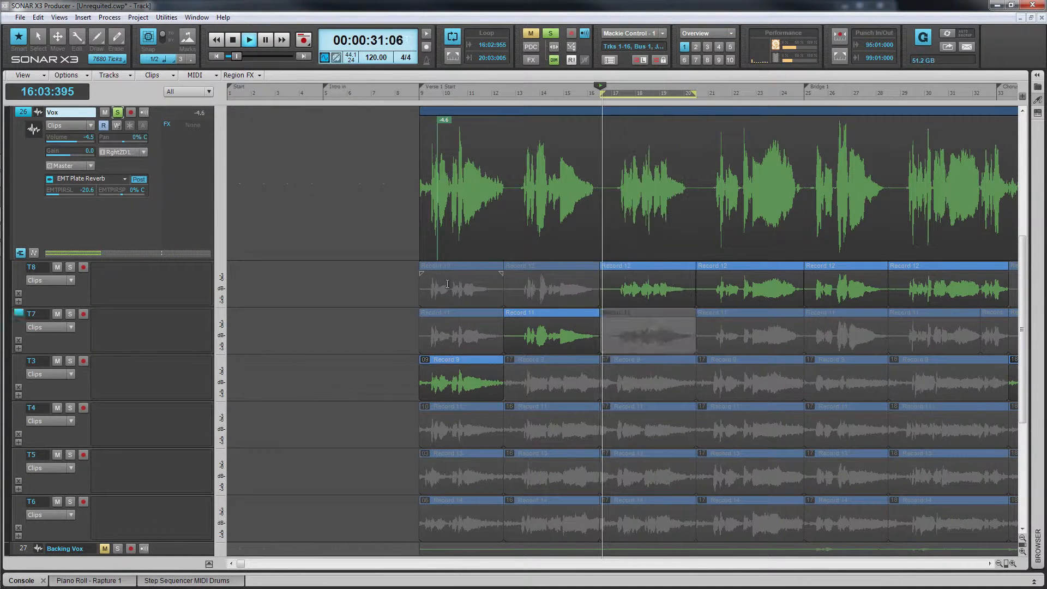
key("Right")
- Compare takes T7 and T3 for the looped fourth phrase, promote T3 into the comp, and stop playback
key("Up")
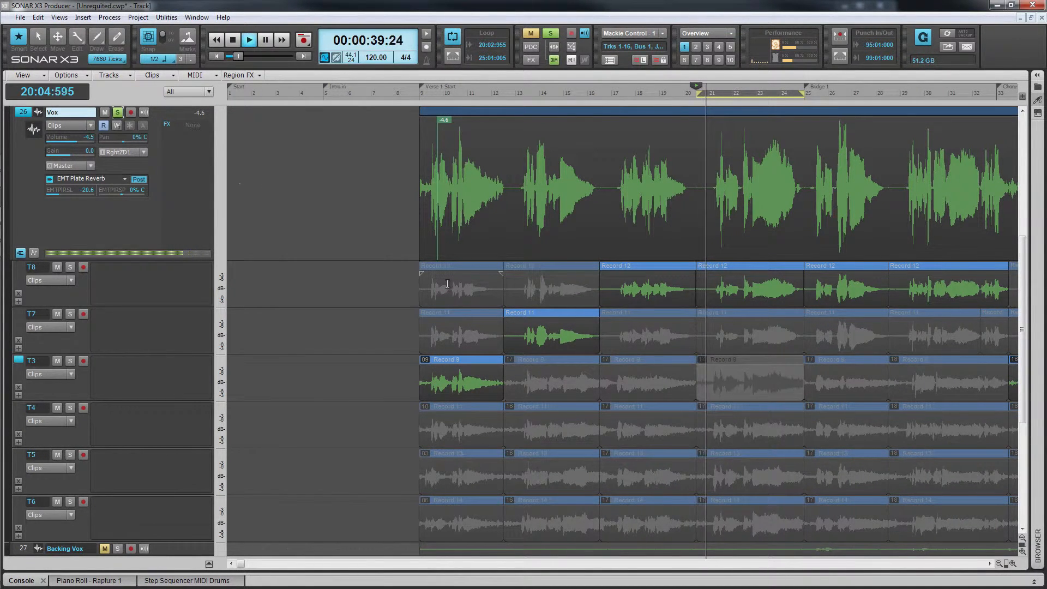
key("Up")
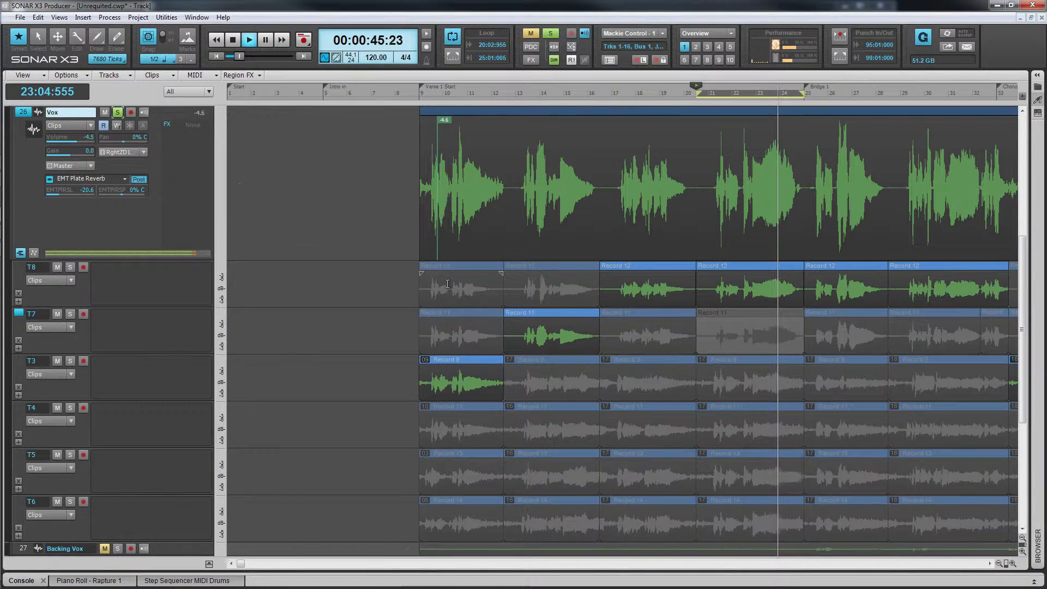
key("Down")
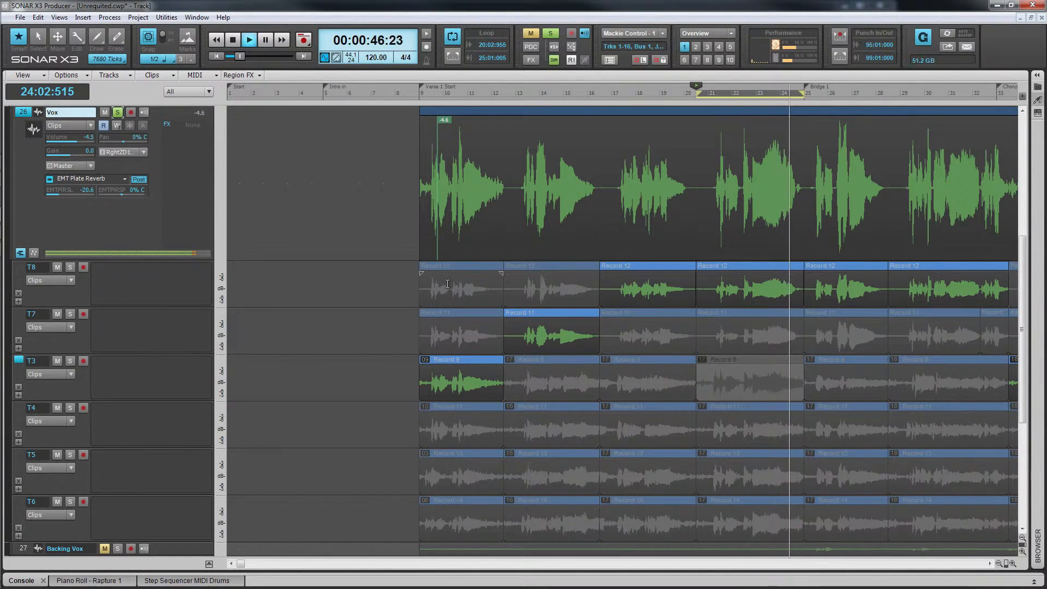
key("Return")
key("space")
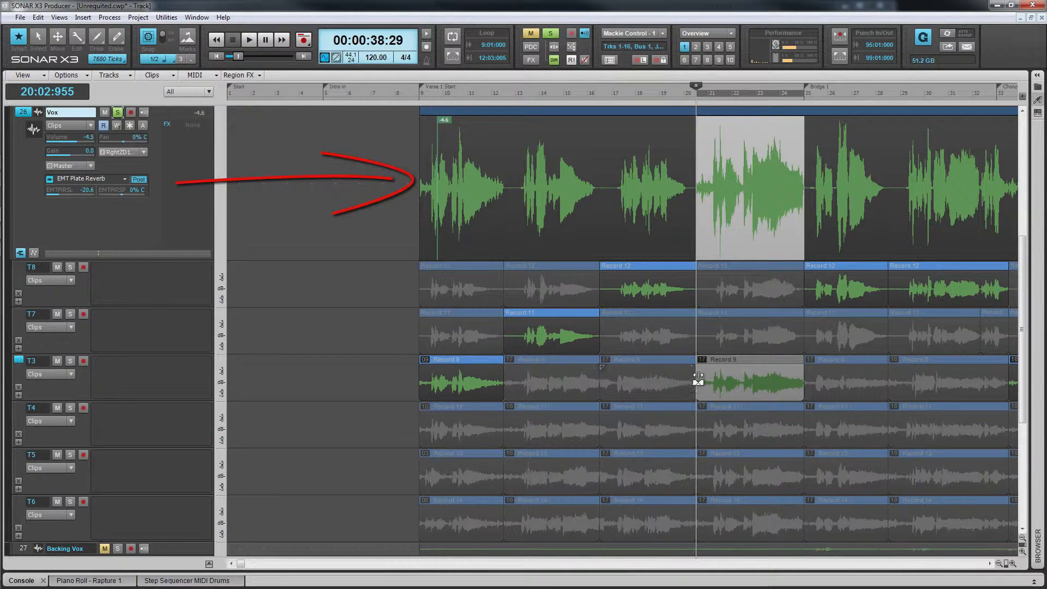
- Shift the split between the third and fourth phrases slightly later across all lanes and create a crossfade at that boundary
mouse_move(696, 376)
left_mouse_down()
mouse_move(682, 379)
mouse_move(704, 385)
left_mouse_up()
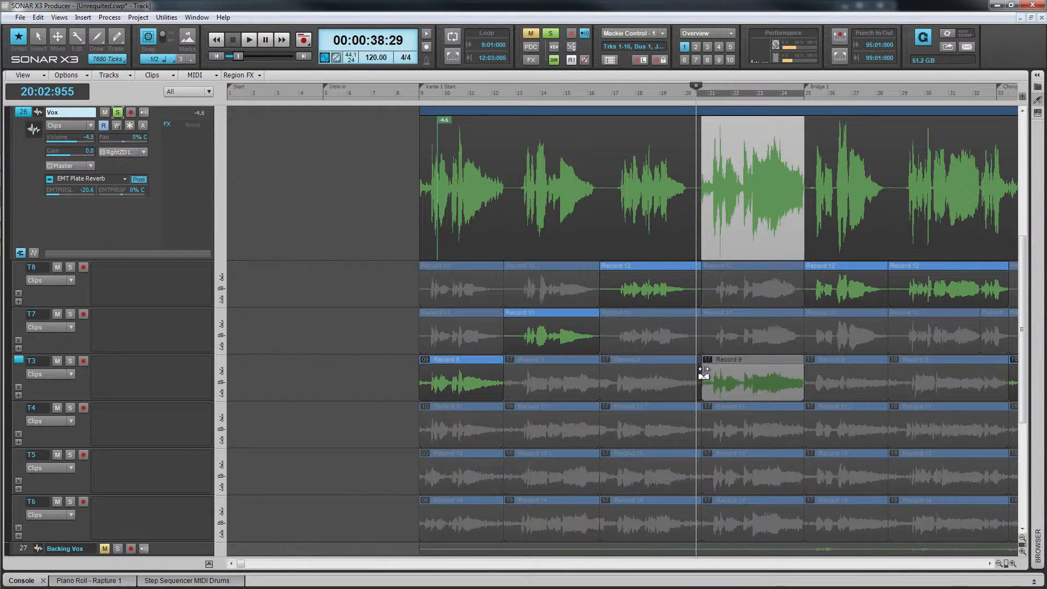
left_click_drag(702, 376, 701, 342)
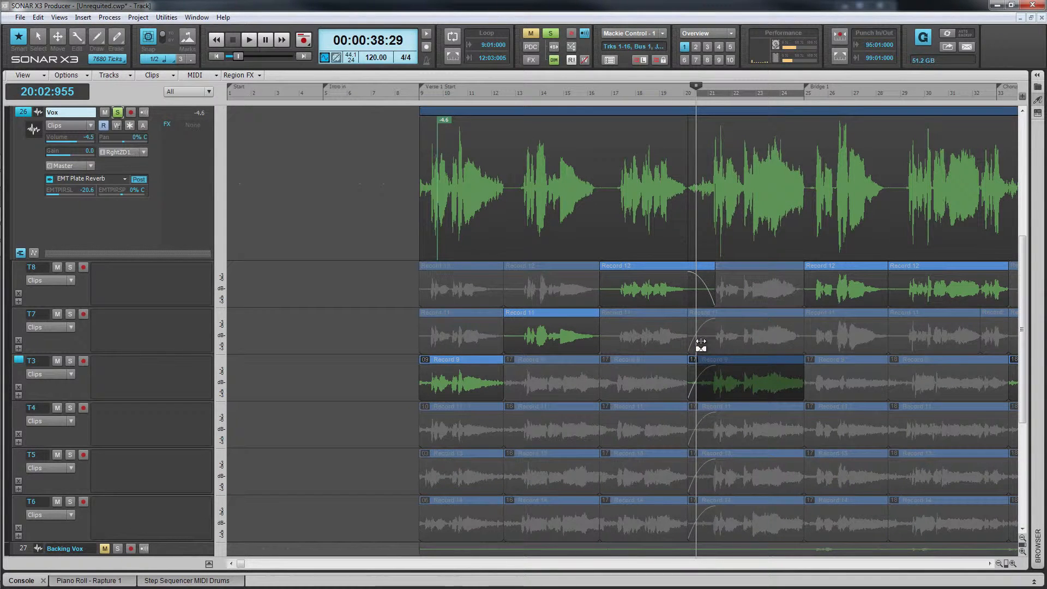
left_click(704, 385)
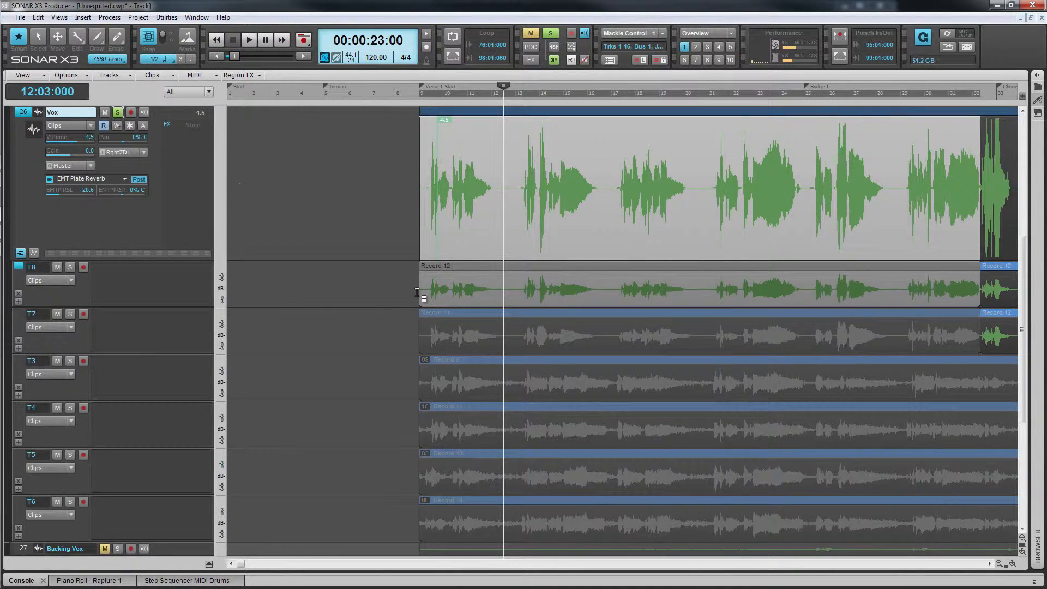
- Play the Vox track from measure 9 while auditioning takes T7 and T3, and comp the first phrase, bars 9 to 12, from T7
left_click(416, 292)
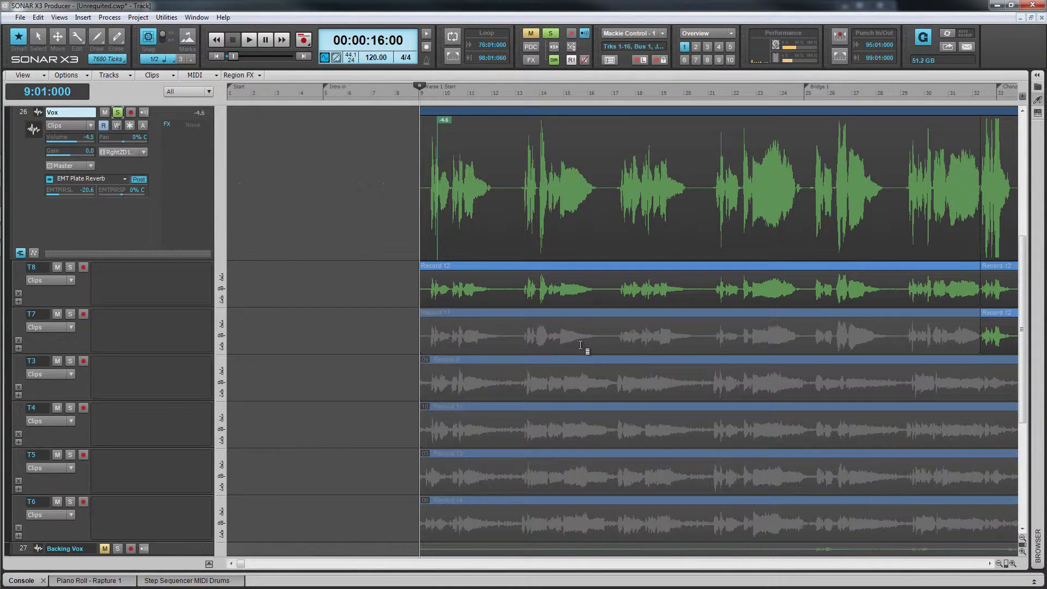
key("space")
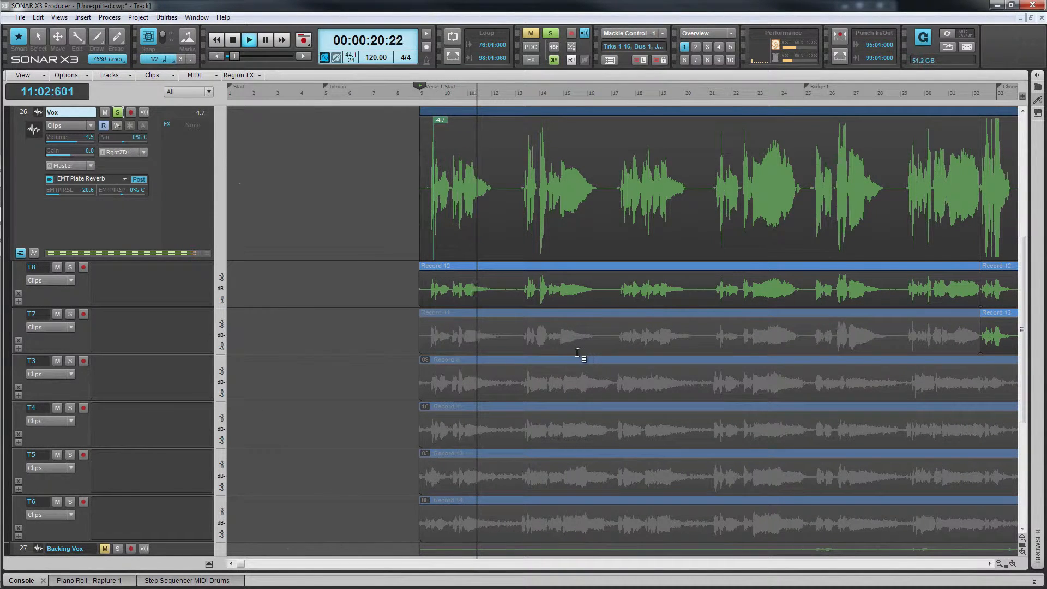
left_click(530, 342)
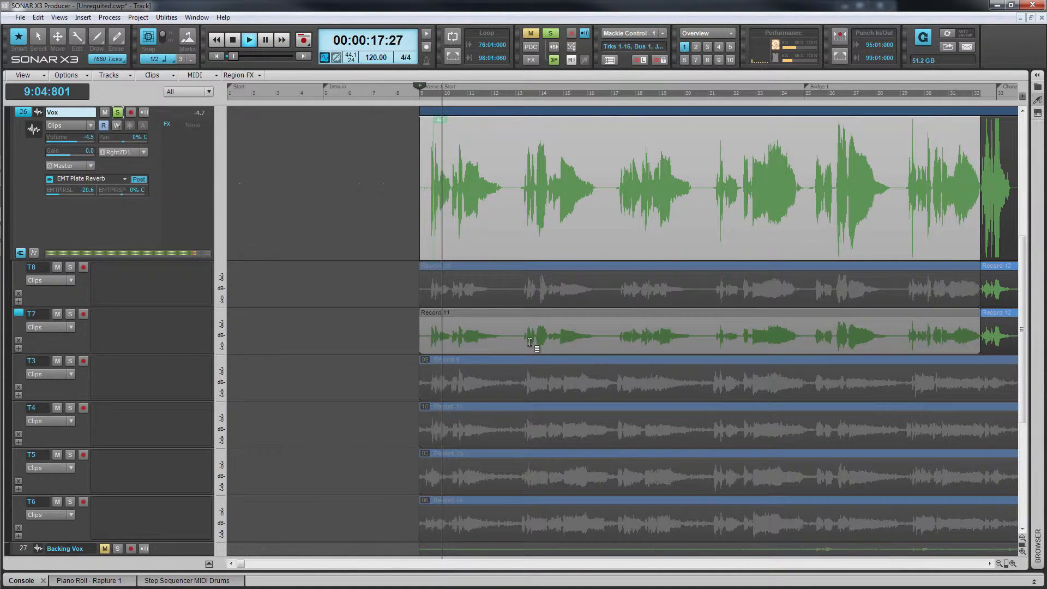
left_click(548, 368)
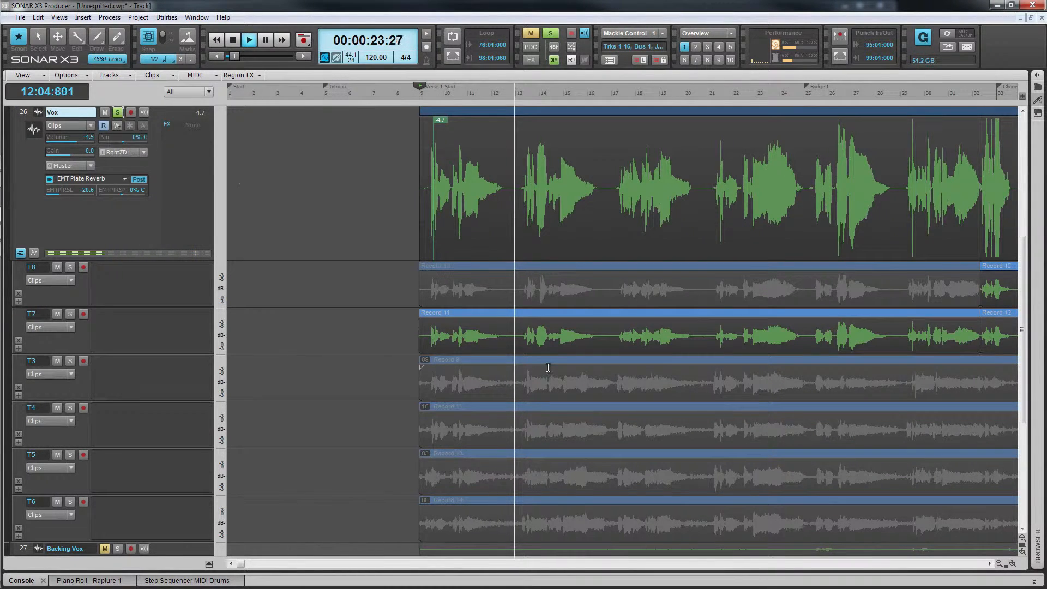
left_click(565, 390)
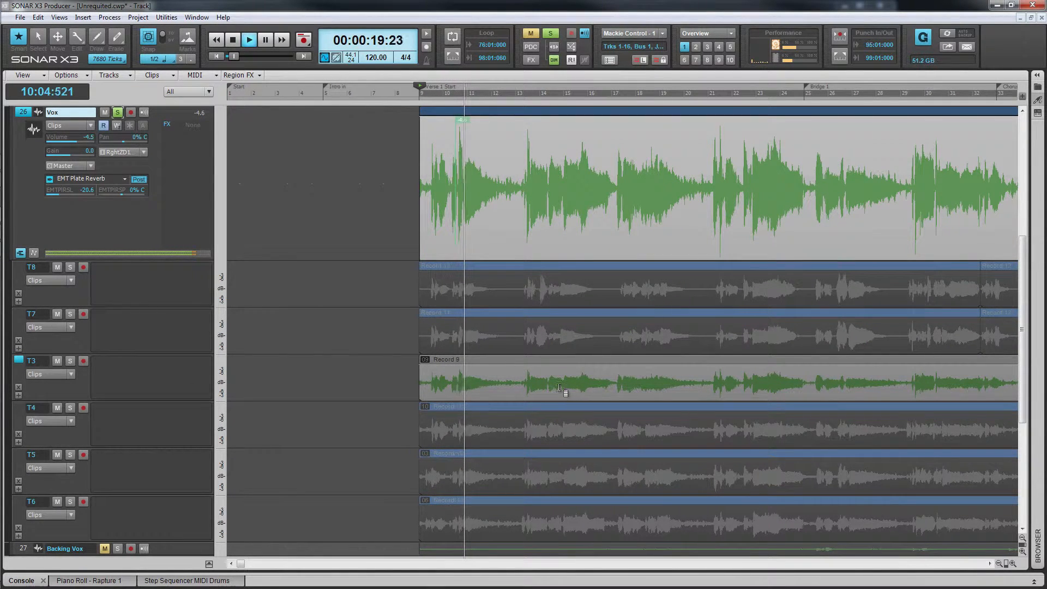
left_click_drag(506, 345, 420, 343)
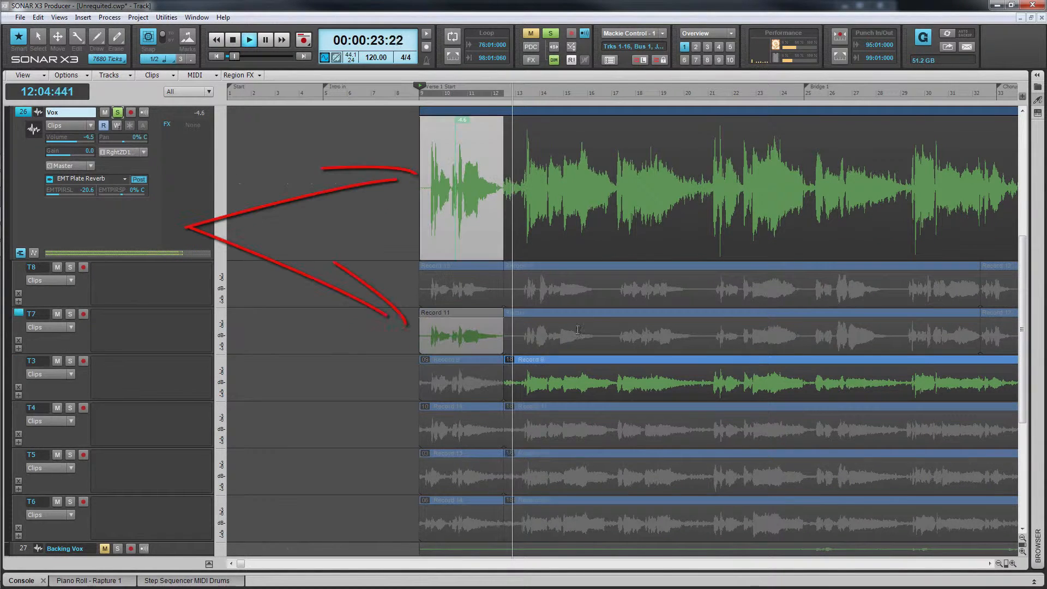
- Audition takes T8, T7 and T4 from the second phrase onward, and comp the second phrase, bars 12 to 16, from T8
left_click(612, 297)
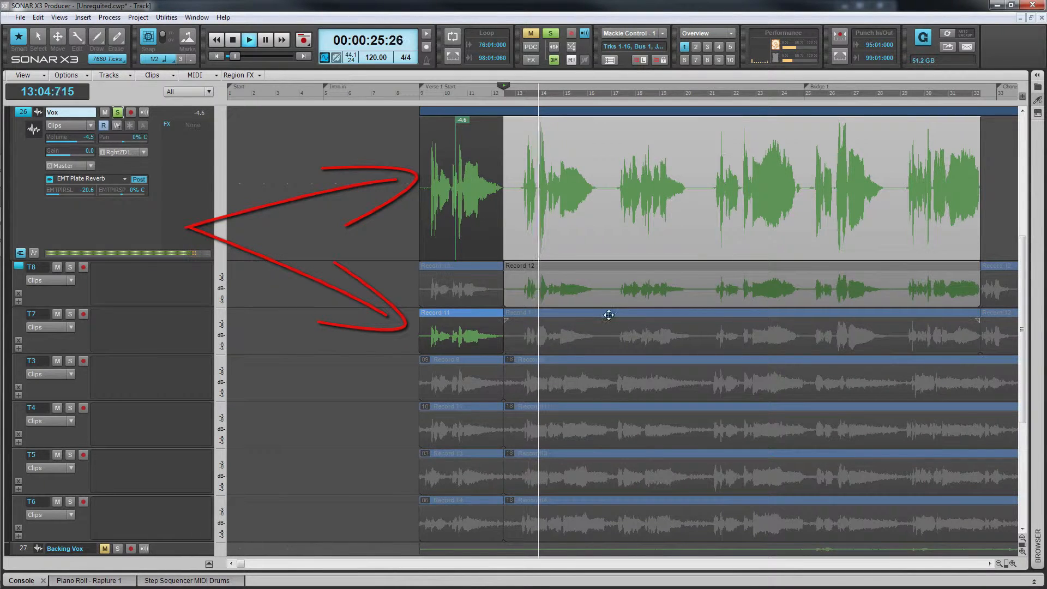
left_click(608, 343)
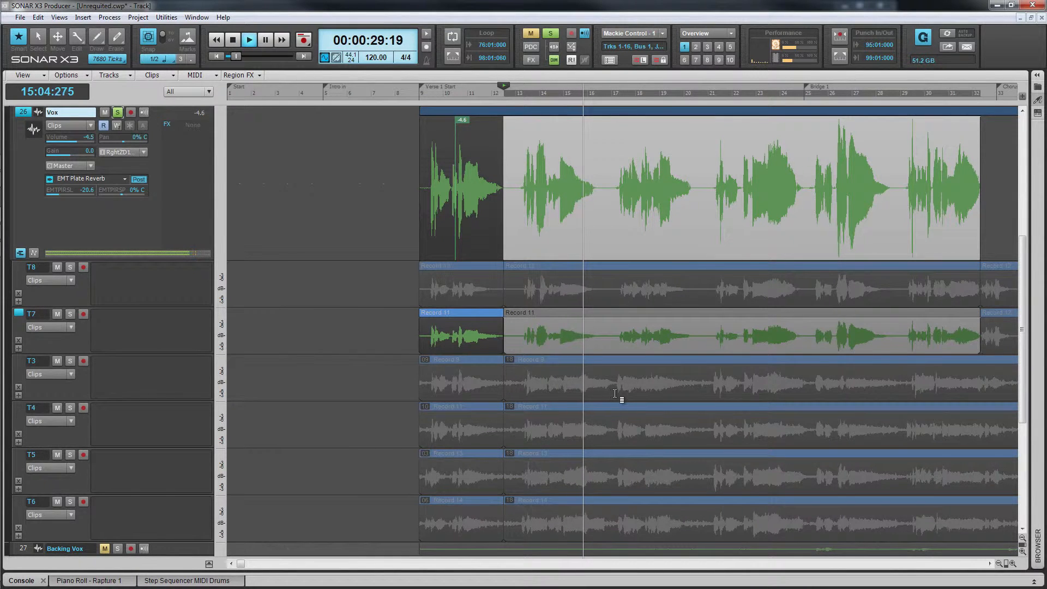
left_click(614, 439)
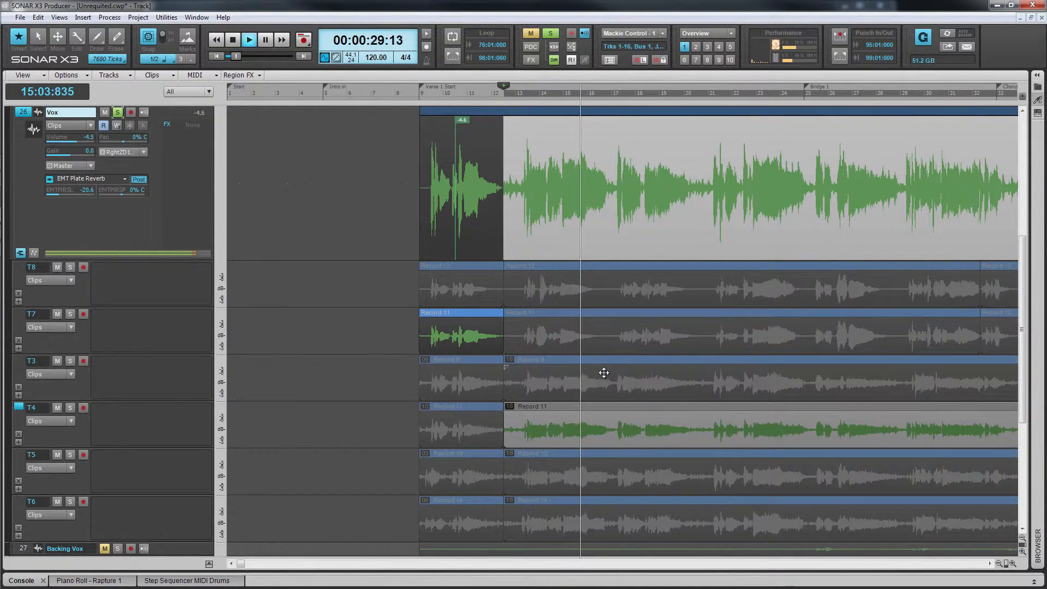
left_click_drag(600, 300, 518, 299)
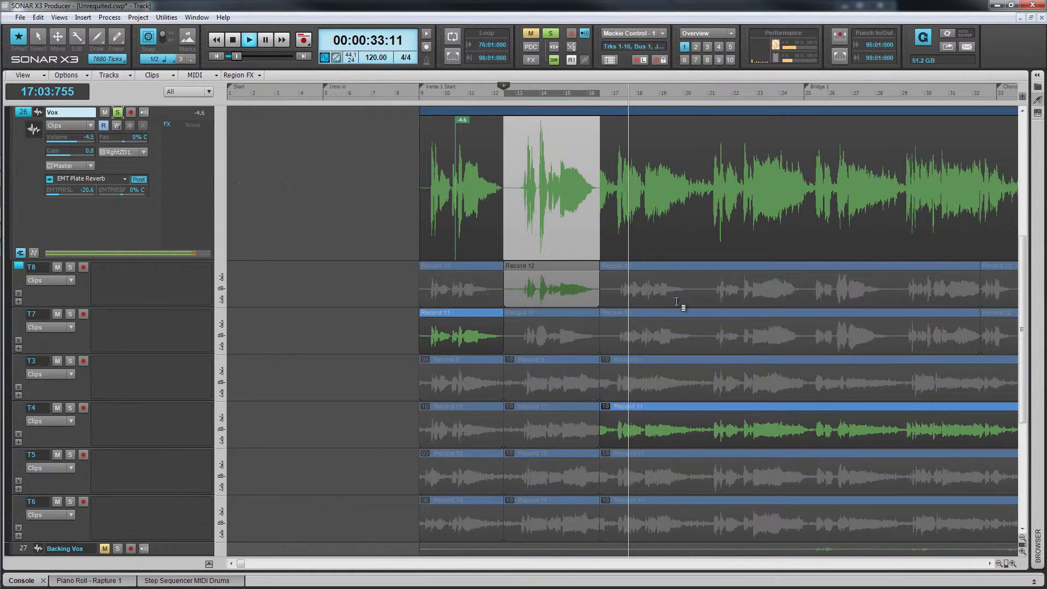
- Audition takes T8, T7 and T4 from the third phrase onward, and comp the third phrase, bars 16 to 21, from T4
left_click(701, 300)
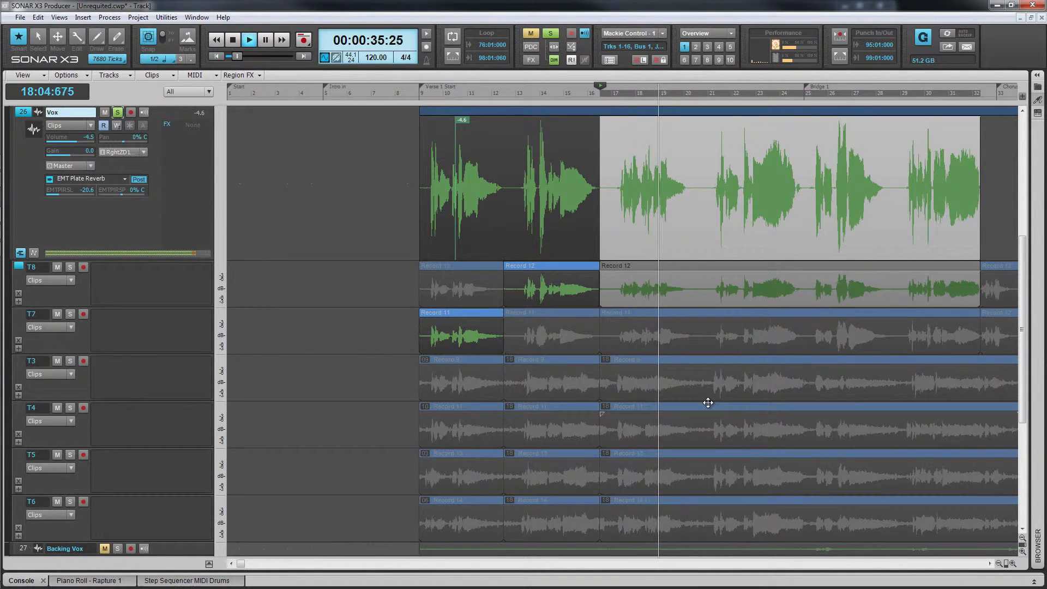
left_click(700, 347)
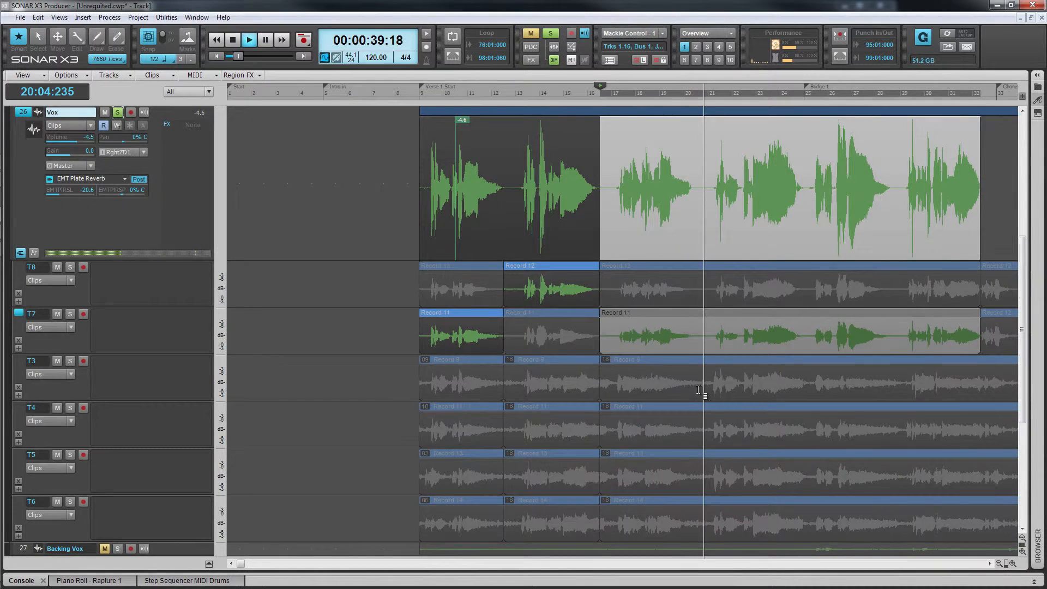
left_click(705, 430)
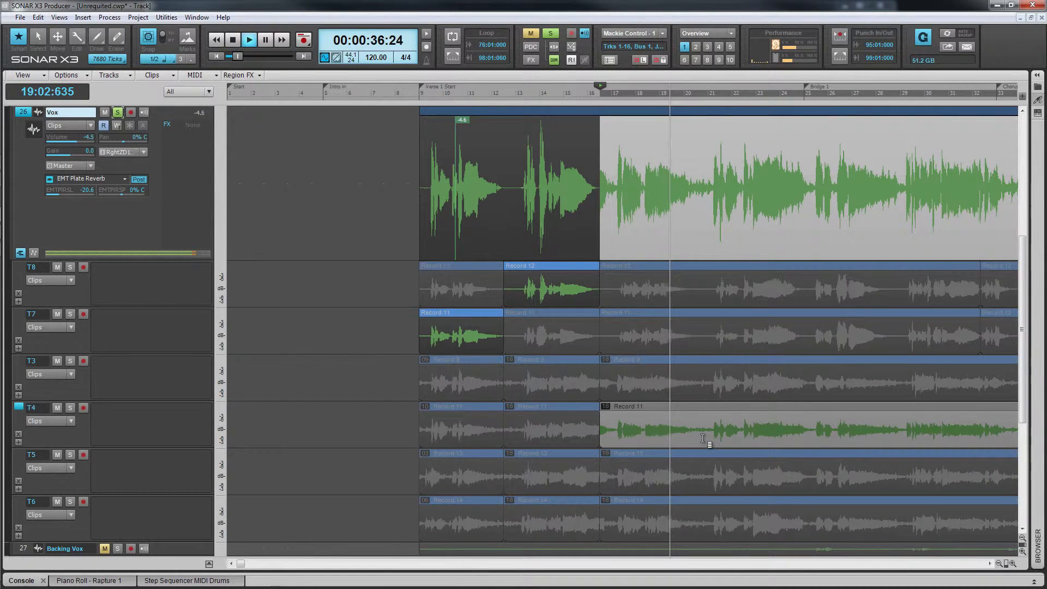
left_click_drag(707, 439, 604, 435)
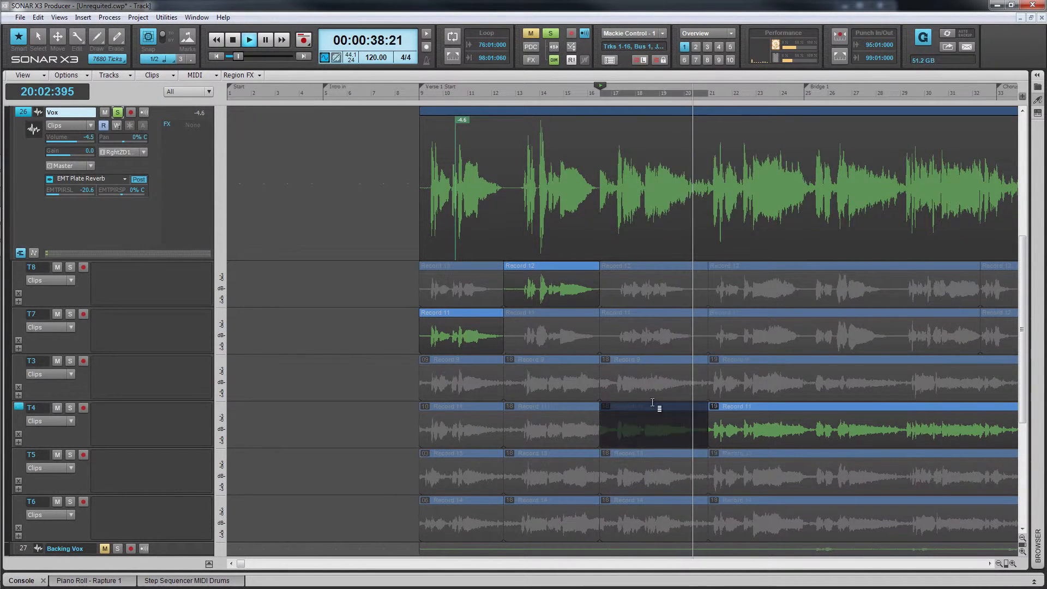
- Audition takes T8 and T7 from bar 21 onward, and comp the fourth phrase, bars 21 to 25, from T7
left_click(777, 302)
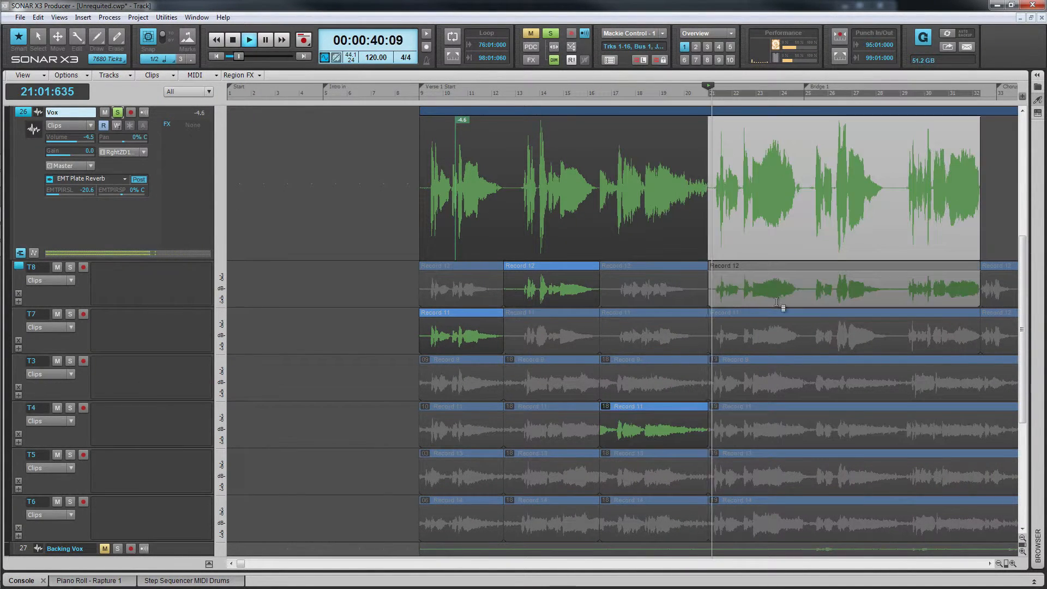
left_click(805, 345)
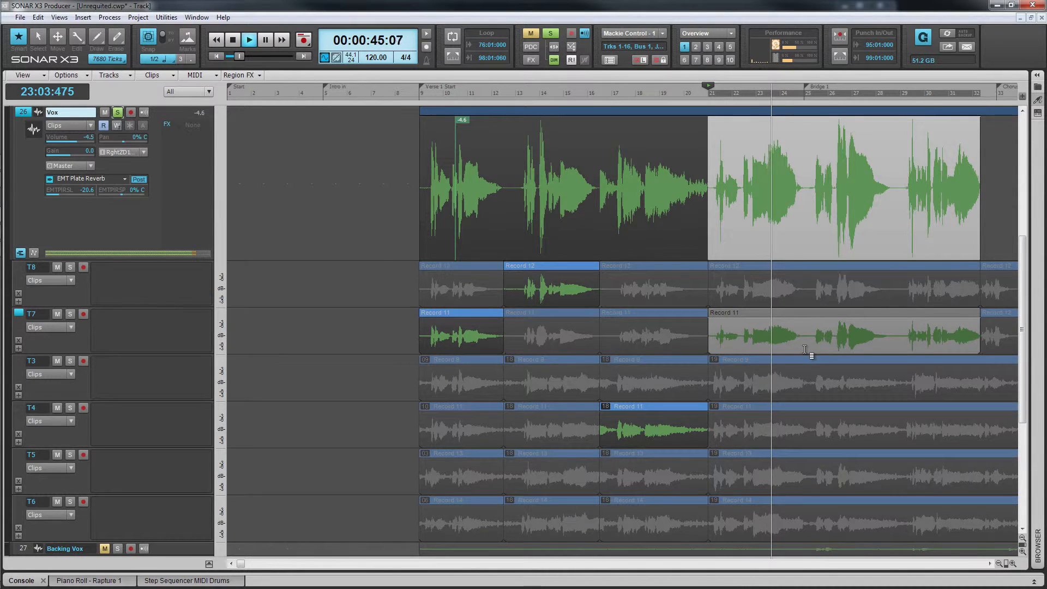
left_click(803, 344)
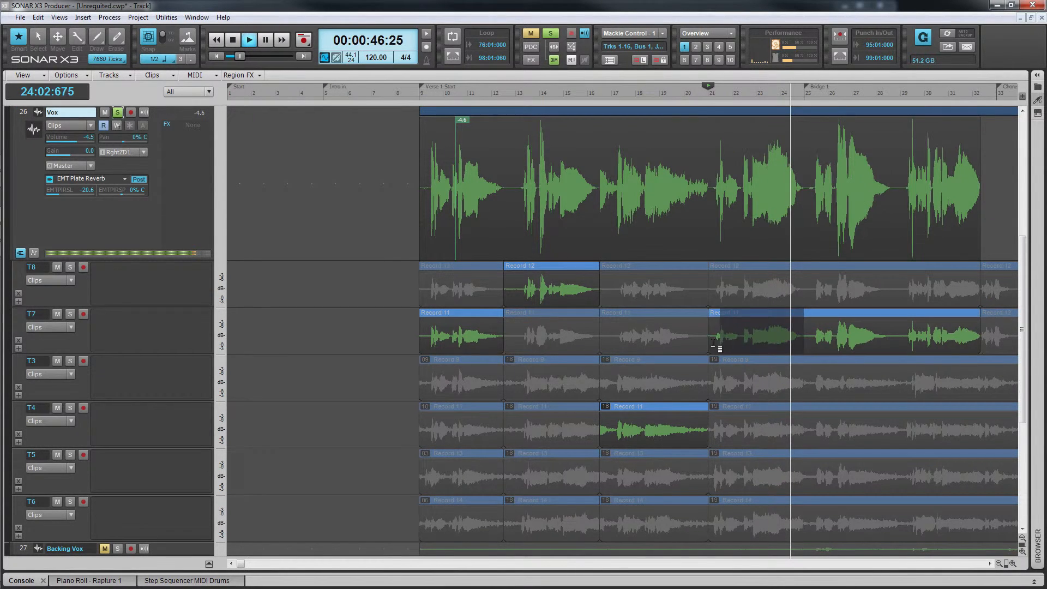
left_click(711, 343)
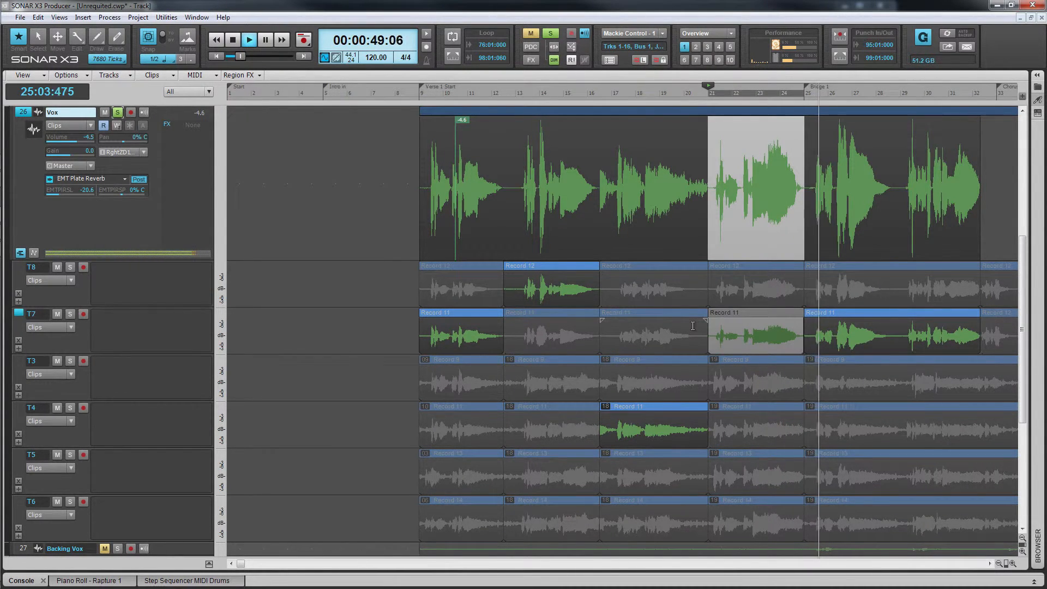
- Stop playback and create a crossfade across all lanes at the boundary between the third and fourth phrases near bar 21
key("space")
left_click_drag(709, 339, 704, 309)
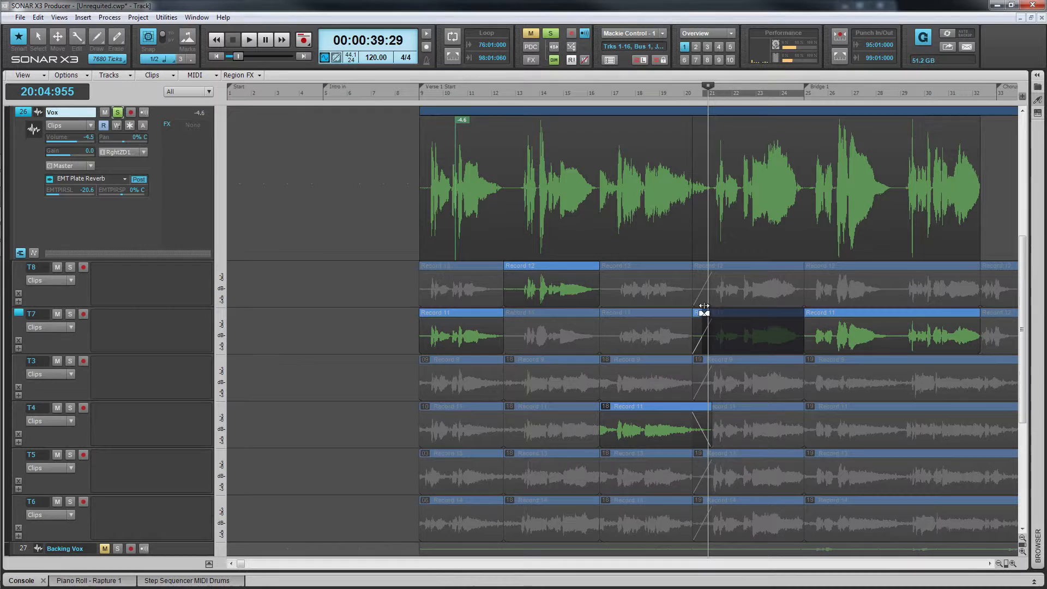
left_click(704, 312)
- Select the whole comp on the Vox track, hide its take lanes to view the comped clips, and show the lanes again
mouse_move(612, 110)
left_mouse_down()
mouse_move(524, 119)
mouse_move(610, 121)
left_mouse_up()
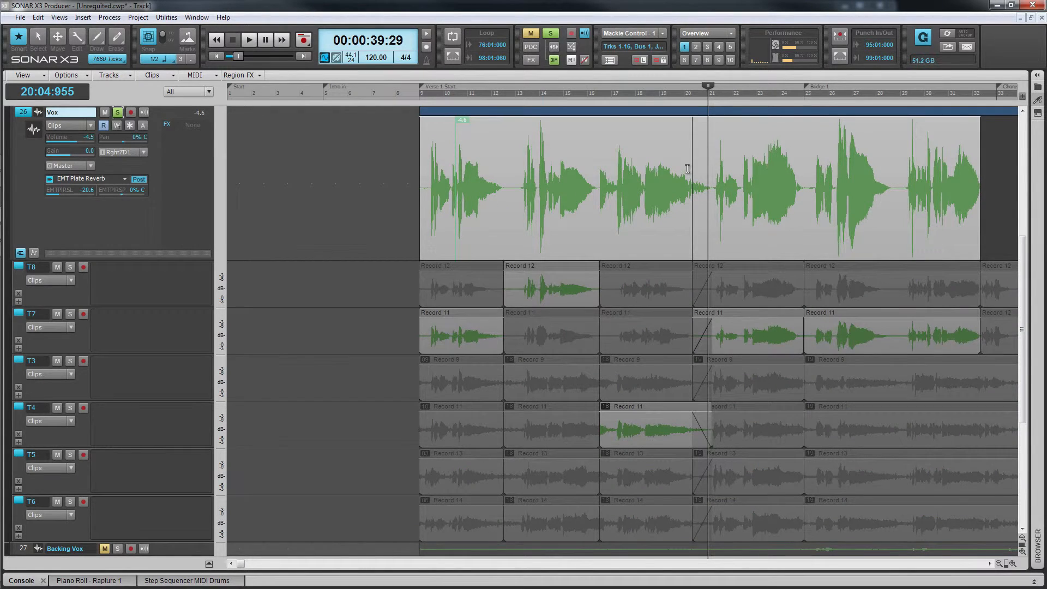
left_click(22, 254)
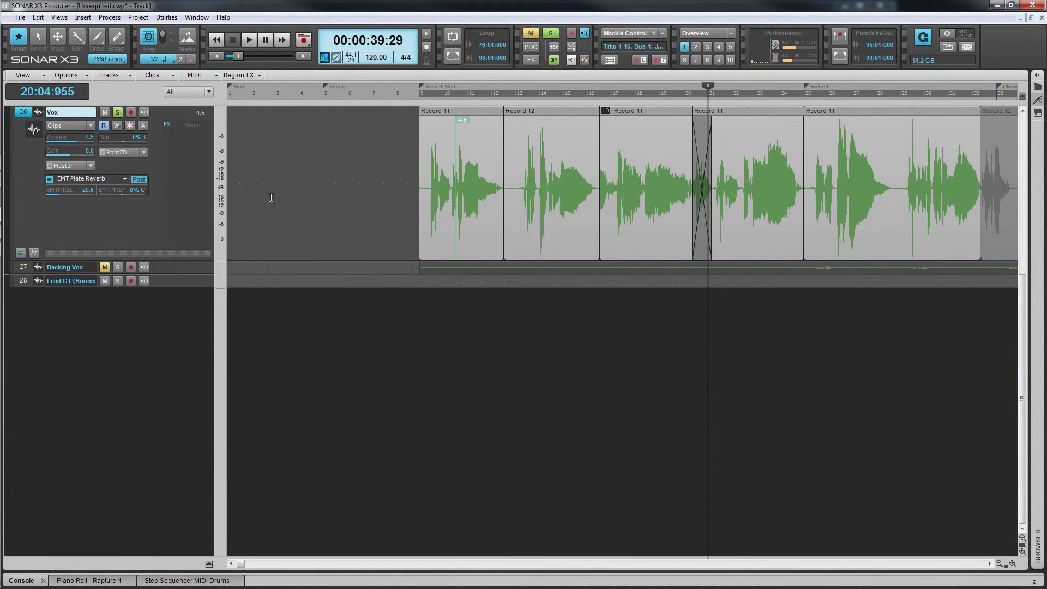
left_click(20, 253)
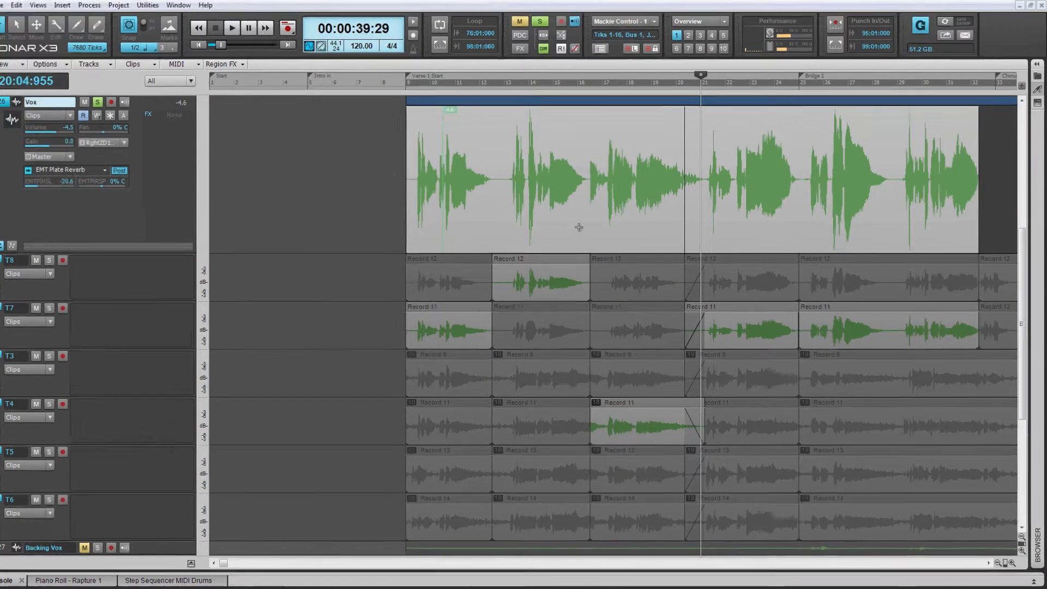
- Try deleting the muted takes from the Vox track's comp, and undo the deletion
right_click(588, 235)
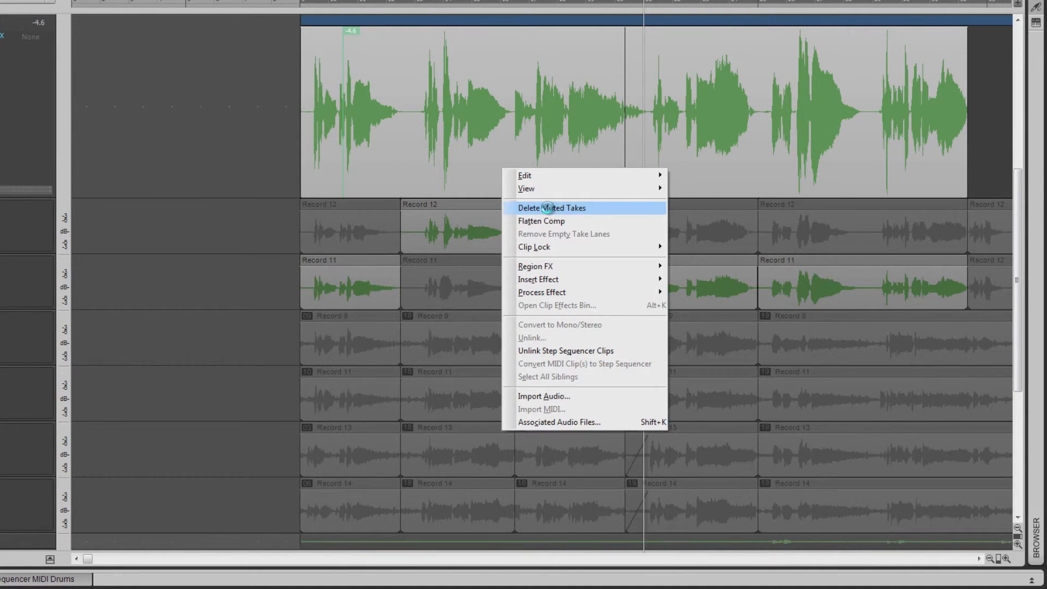
left_click(548, 207)
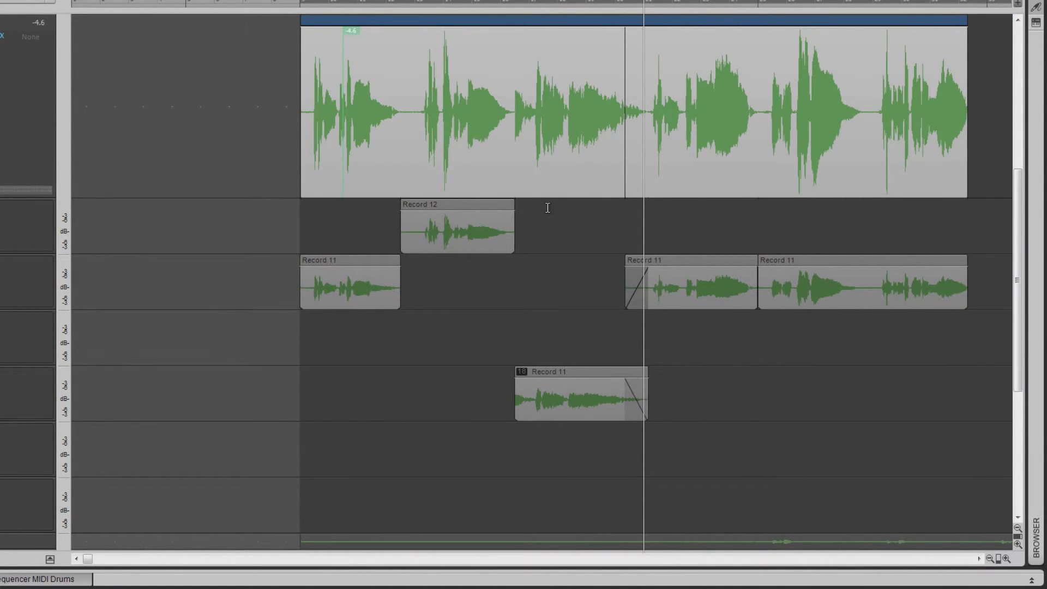
key("ctrl+z")
- Flatten the Vox track's comp into a single continuous clip on its own lane
right_click(542, 173)
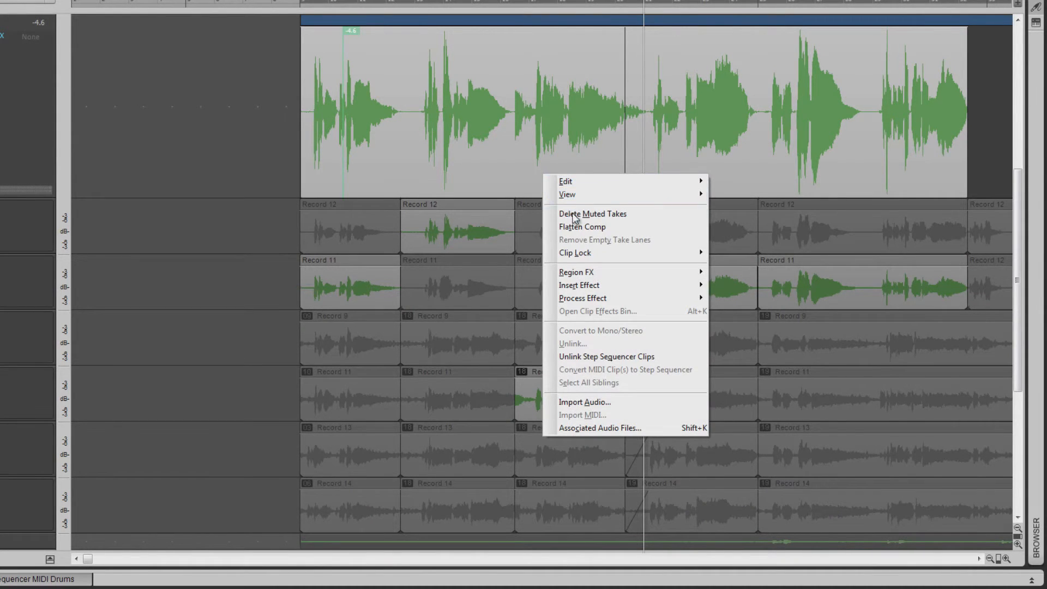
left_click(581, 228)
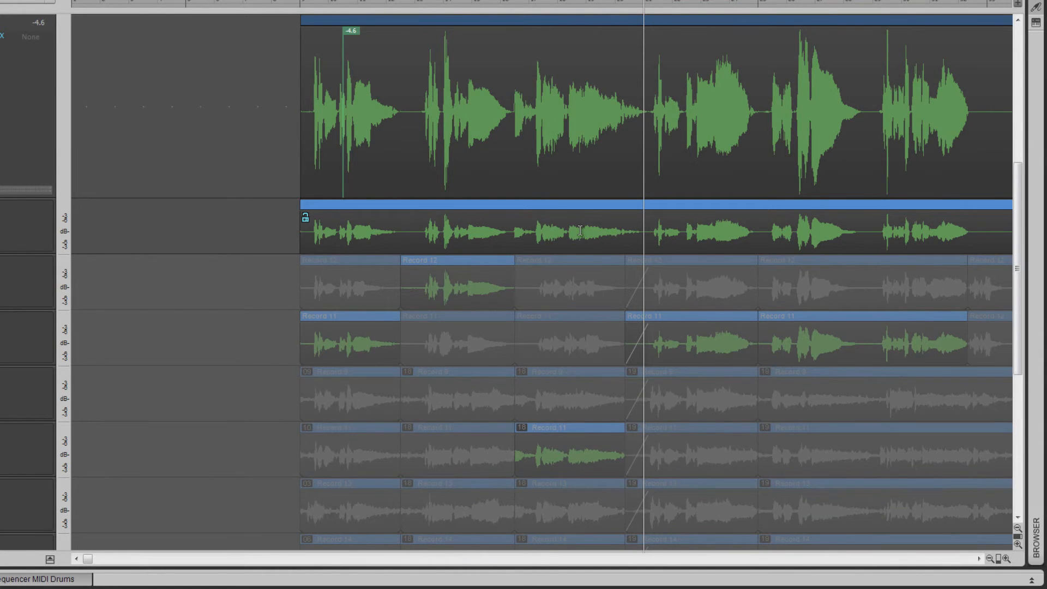
- Delete all the clips in take lane T6 and remove the empty take lane from the Vox track
scroll(581, 230, "down", 2)
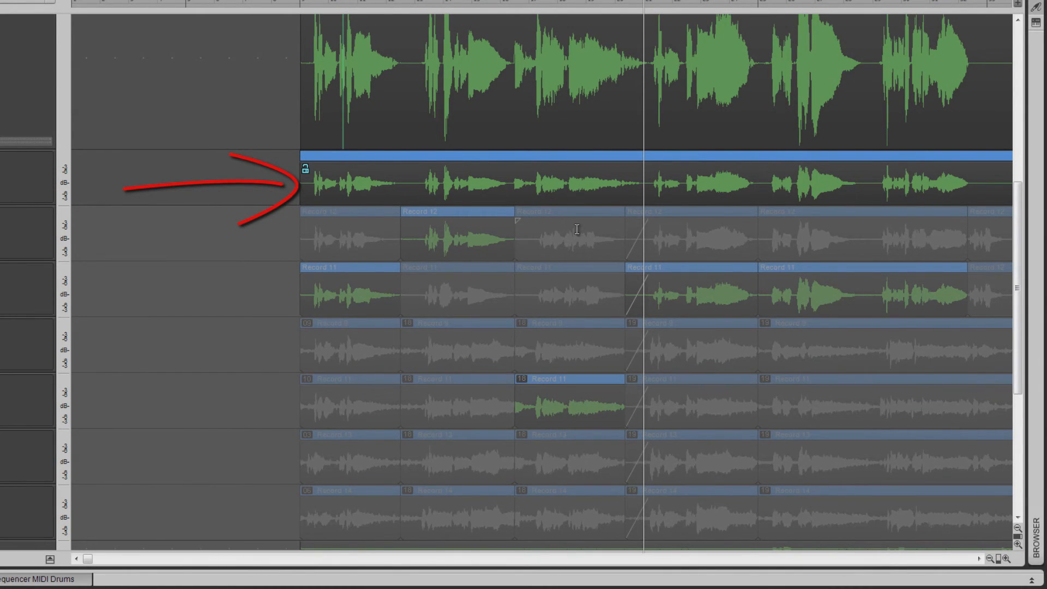
left_click(1, 513, "ctrl")
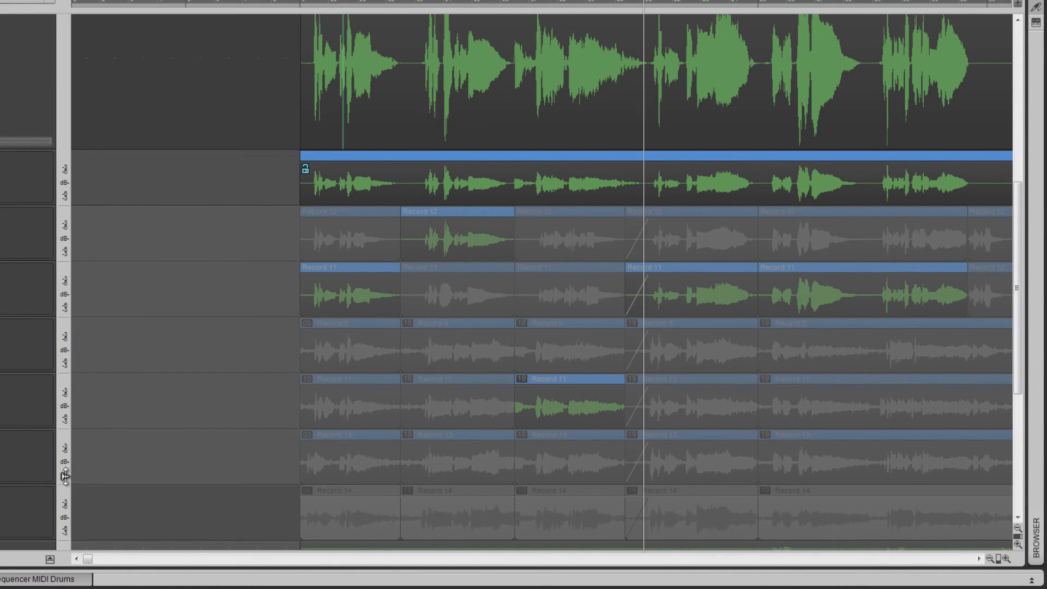
key("Delete")
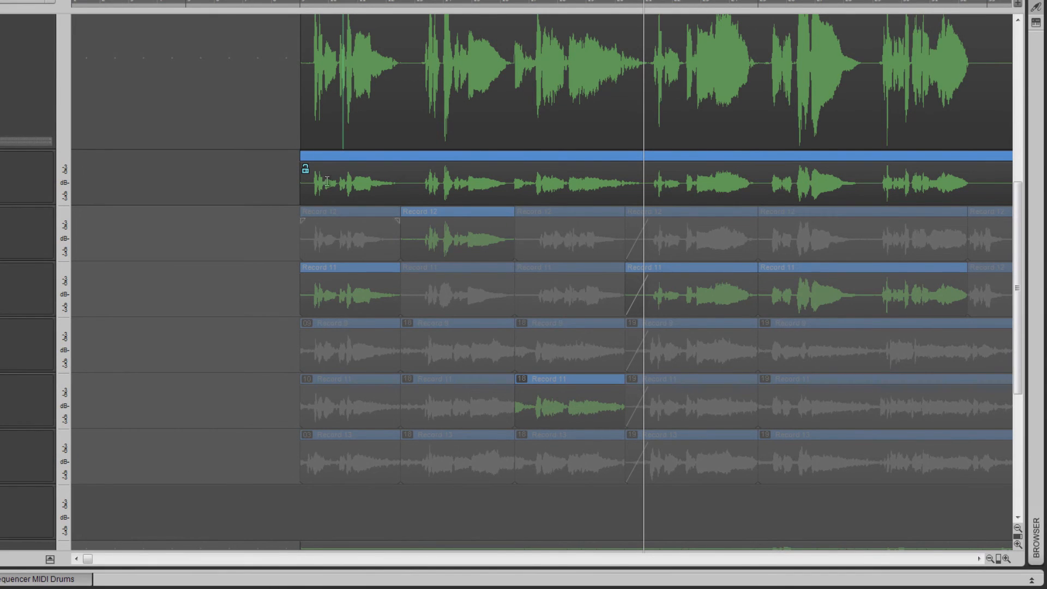
right_click(387, 137)
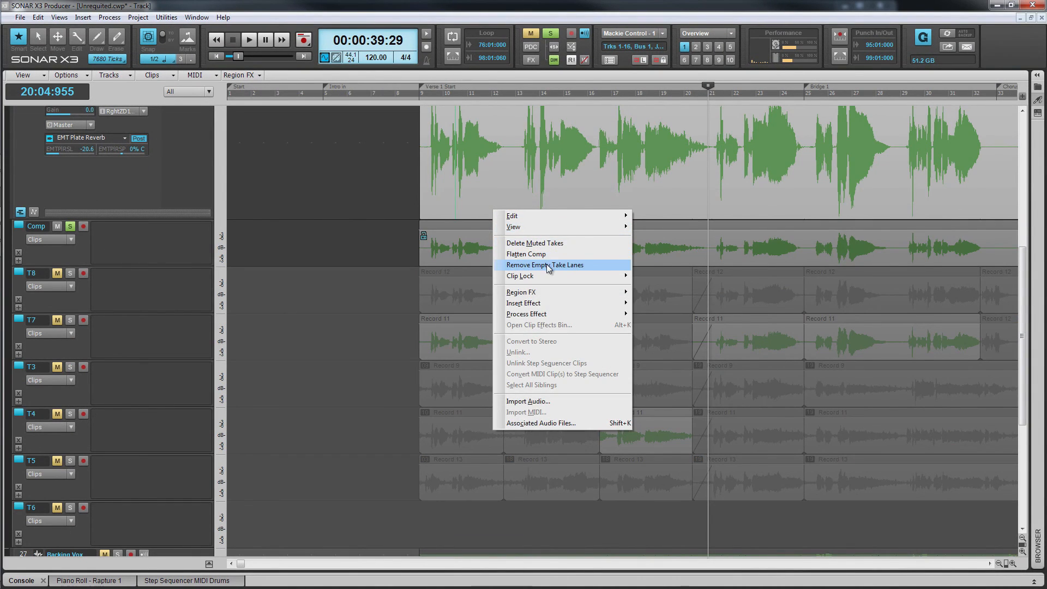
left_click(454, 206)
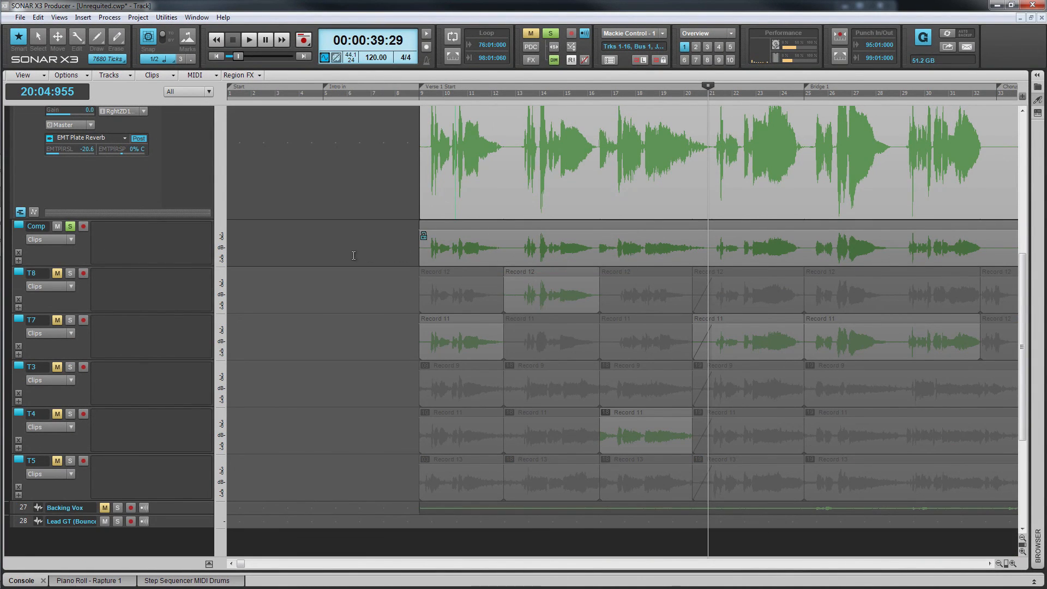